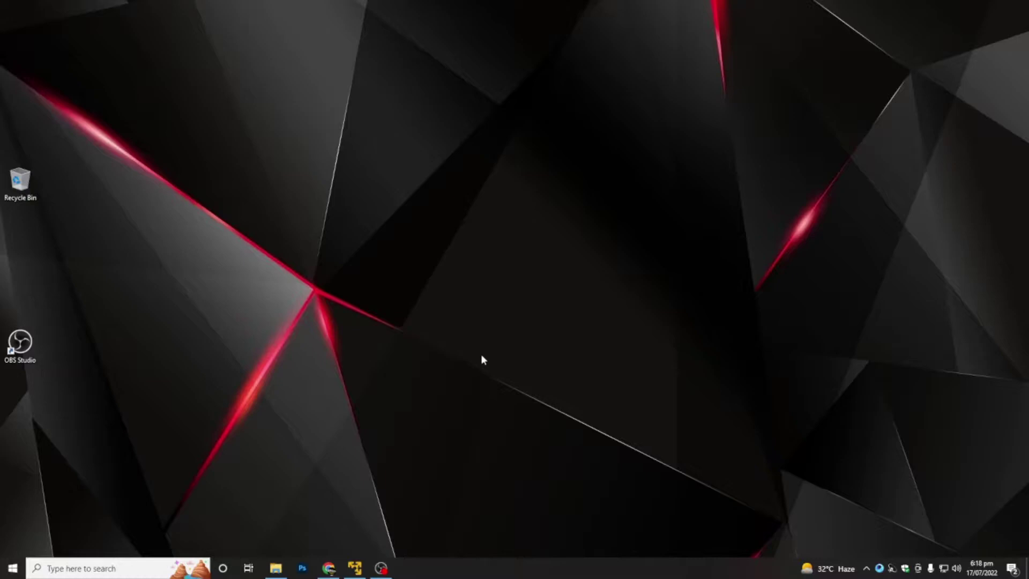
# Step: Launch VMware Workstation 16 Player from the taskbar and move its window higher on screen
pyautogui.click(354, 567)
pyautogui.moveTo(374, 195); pyautogui.dragTo(378, 99)
pyautogui.doubleClick(381, 99)
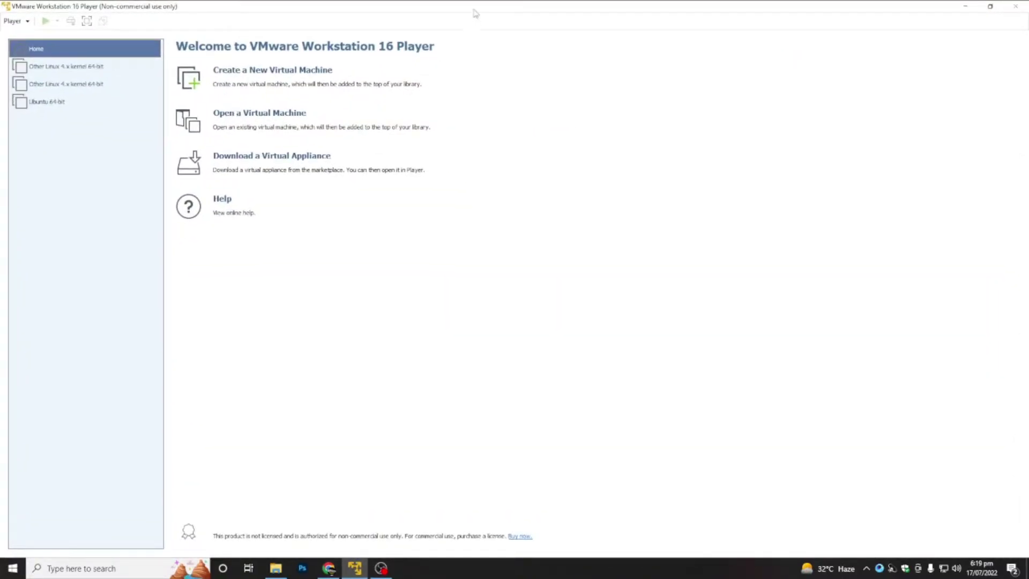
pyautogui.doubleClick(475, 10)
pyautogui.moveTo(452, 101); pyautogui.dragTo(412, 75)
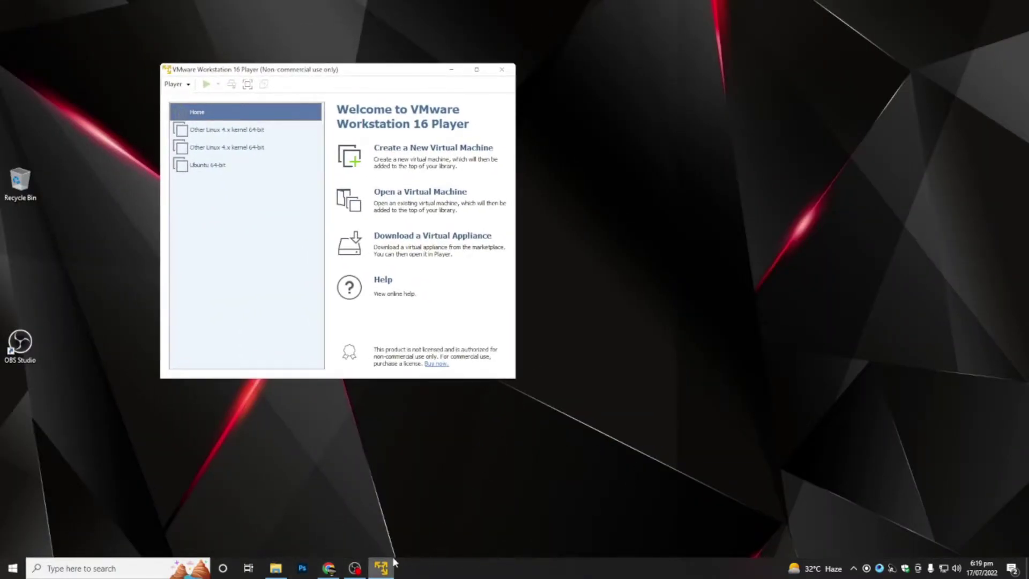
pyautogui.click(328, 568)
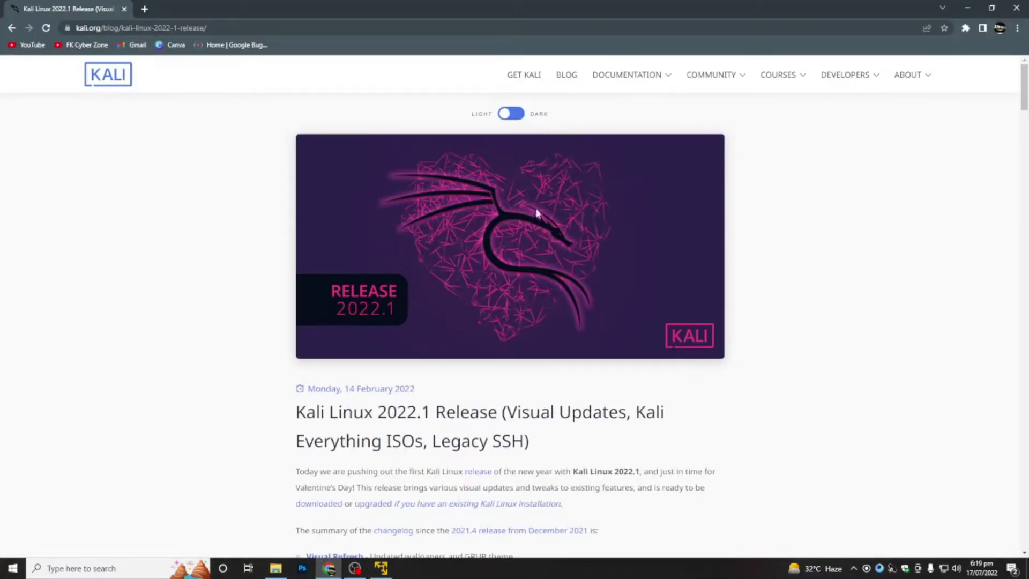
pyautogui.scroll(-5, 392, 268)
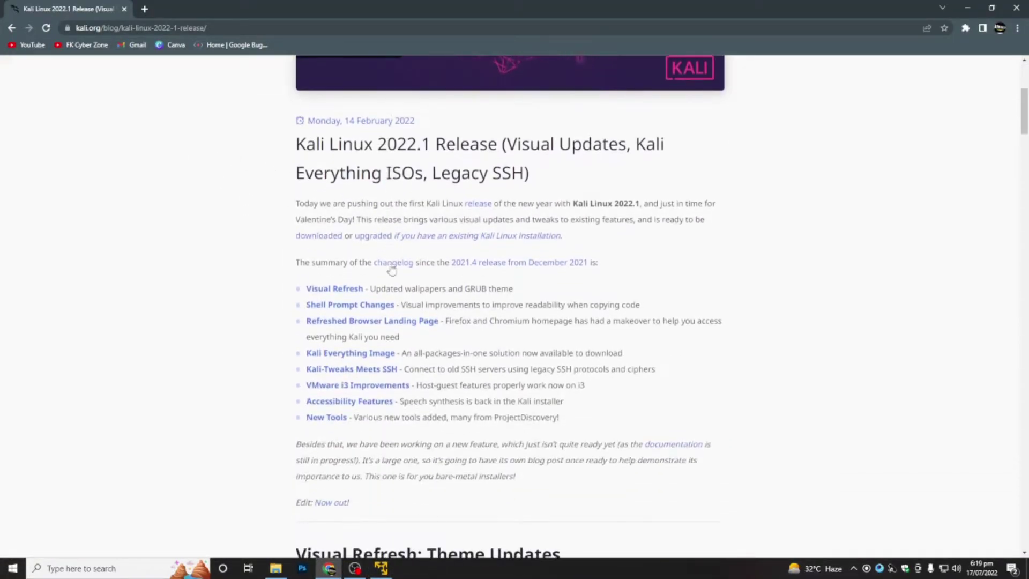
pyautogui.scroll(-15, 392, 269)
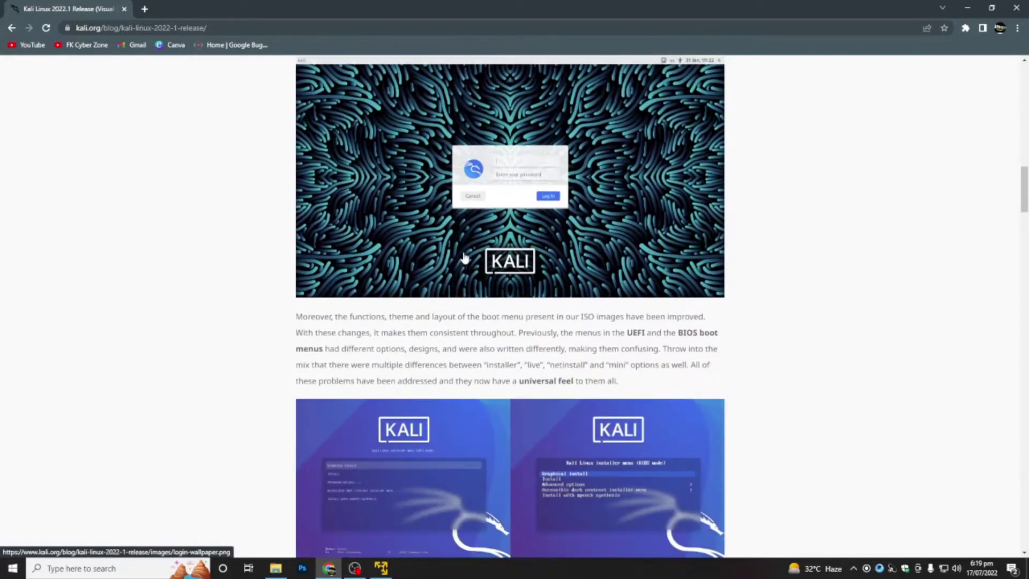
pyautogui.scroll(-15, 465, 258)
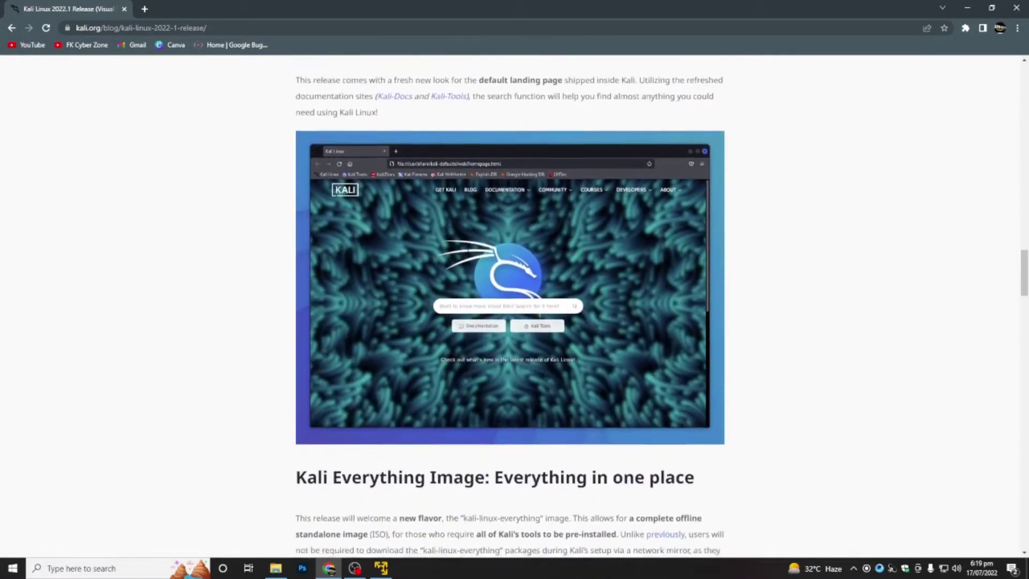
pyautogui.scroll(-15, 470, 259)
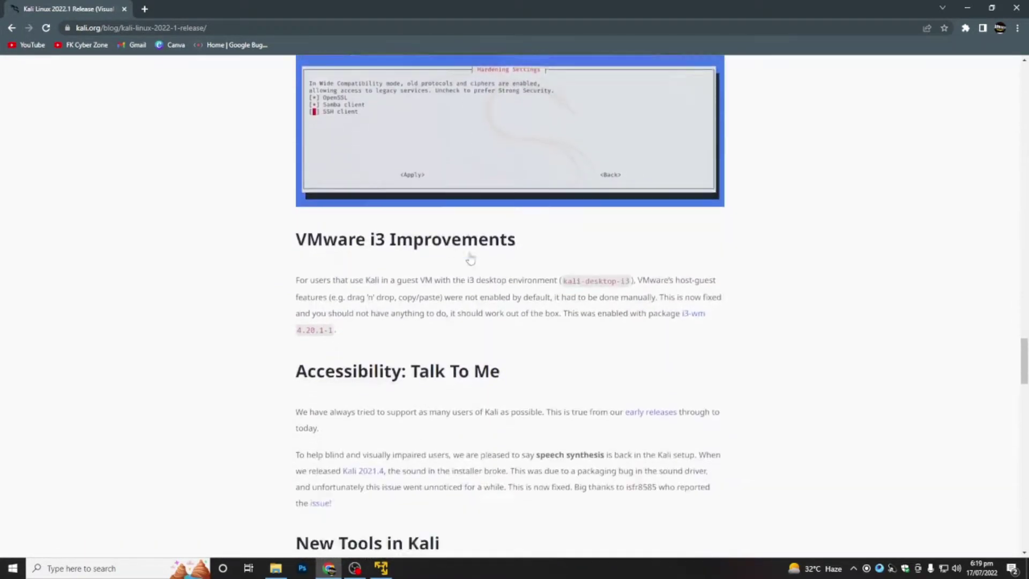
pyautogui.scroll(-15, 470, 259)
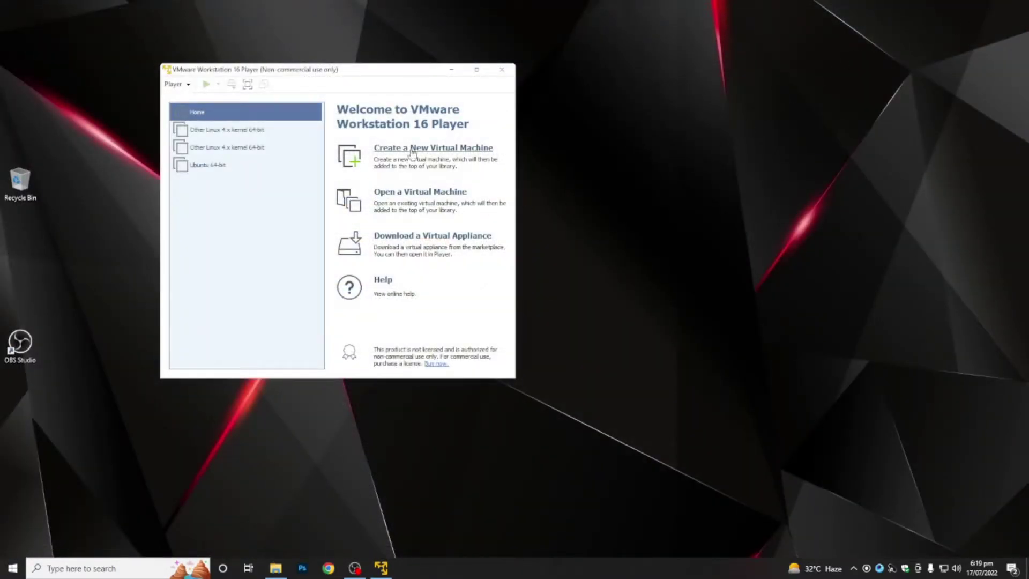
# Step: Start a new virtual machine that installs from an installer disc image file
pyautogui.click(412, 155)
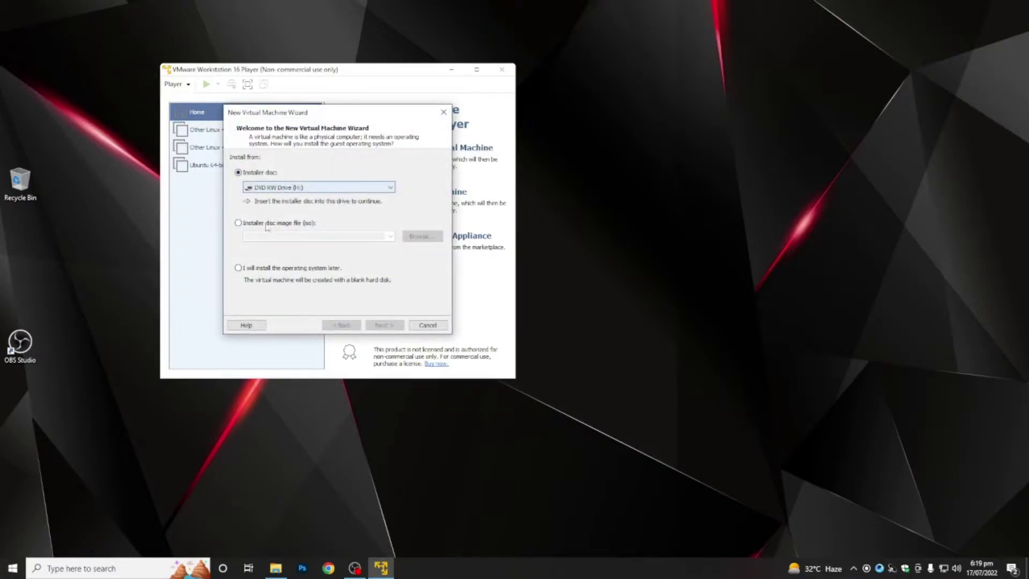
pyautogui.click(272, 224)
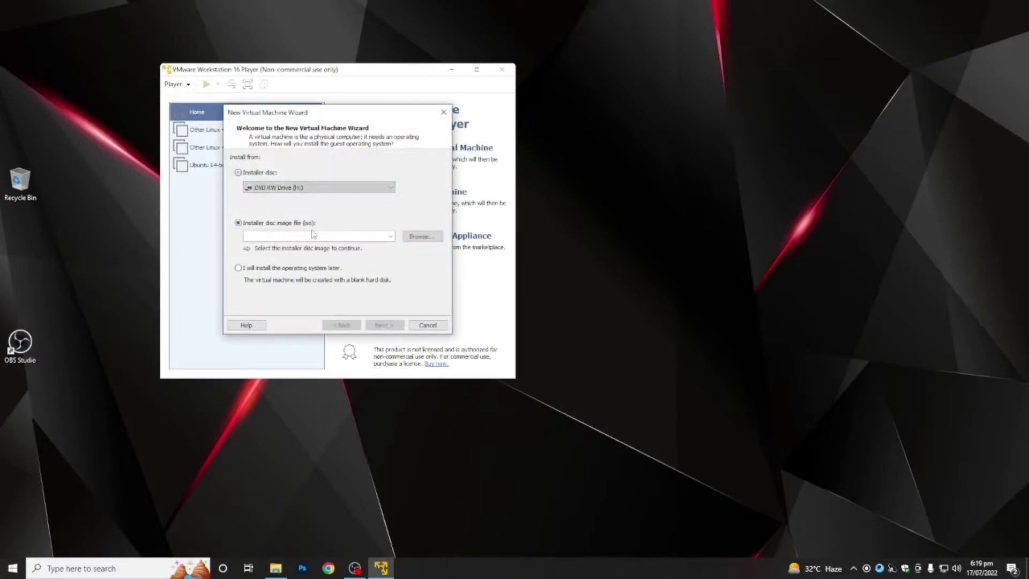
pyautogui.click(421, 236)
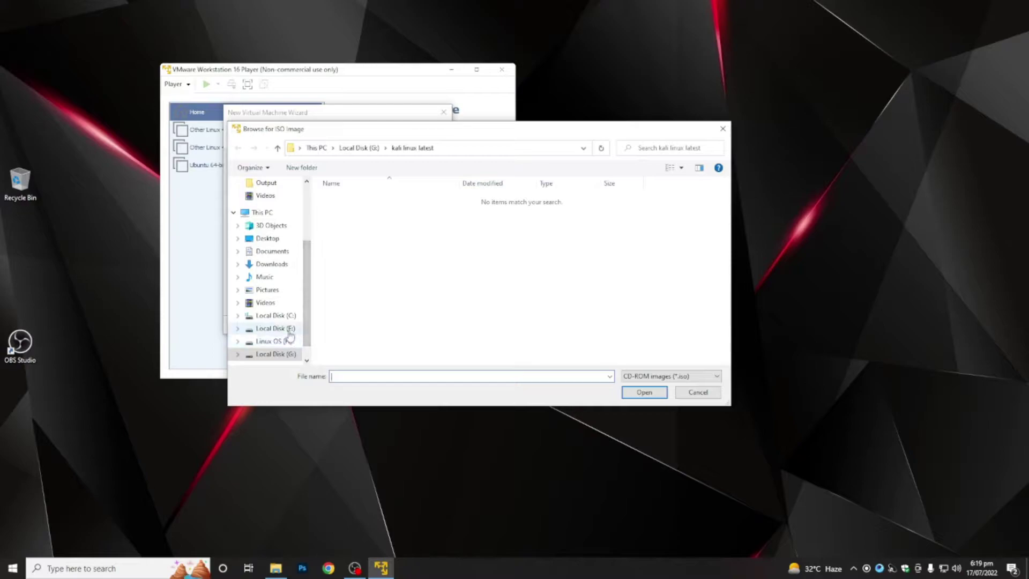
# Step: Choose the kali-linux-2022.2 ISO from E:\Softwear\OS\kali linux and continue
pyautogui.click(284, 328)
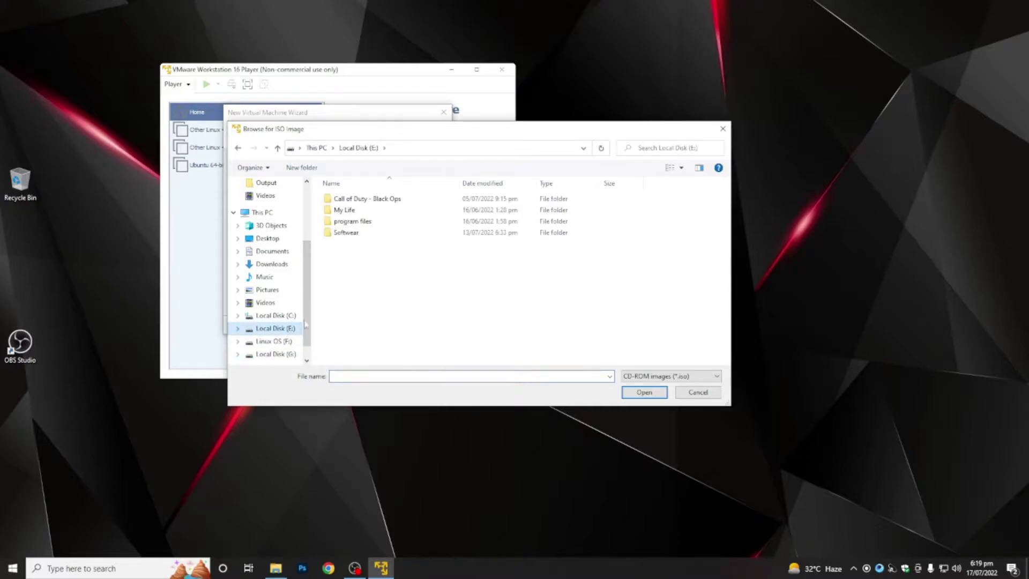
pyautogui.doubleClick(358, 233)
pyautogui.doubleClick(360, 221)
pyautogui.click(362, 221)
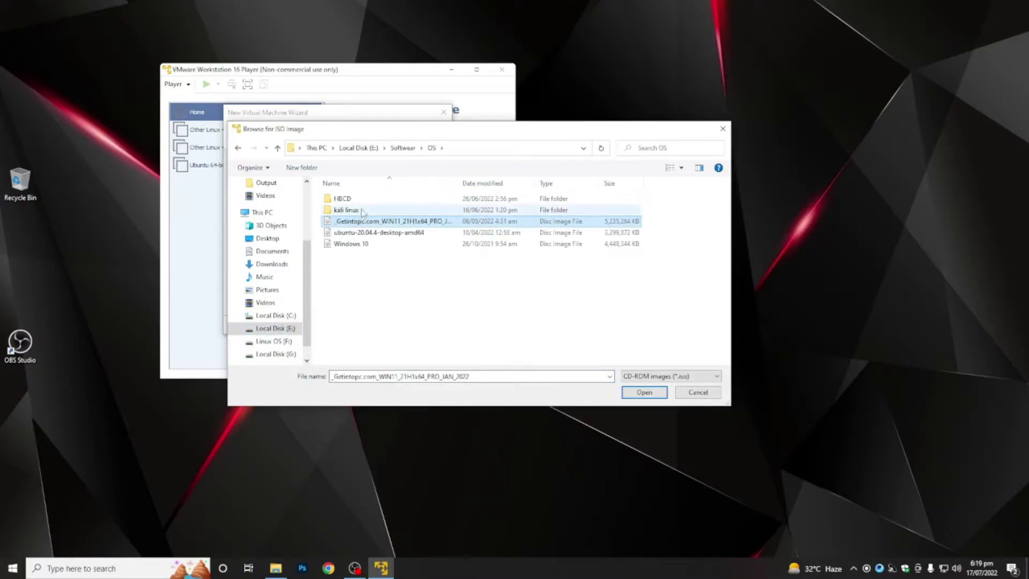
pyautogui.doubleClick(360, 211)
pyautogui.doubleClick(364, 201)
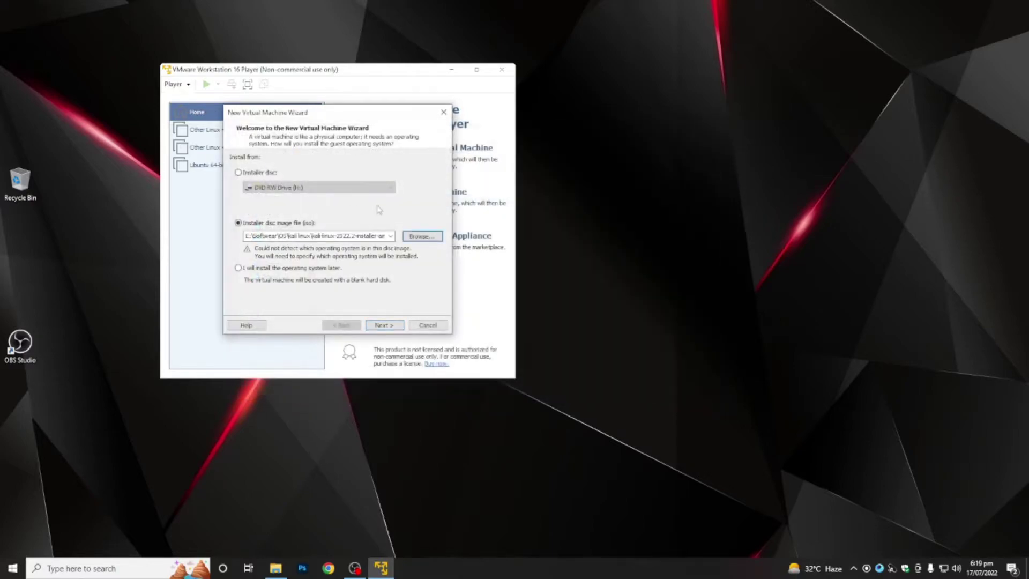
pyautogui.click(383, 325)
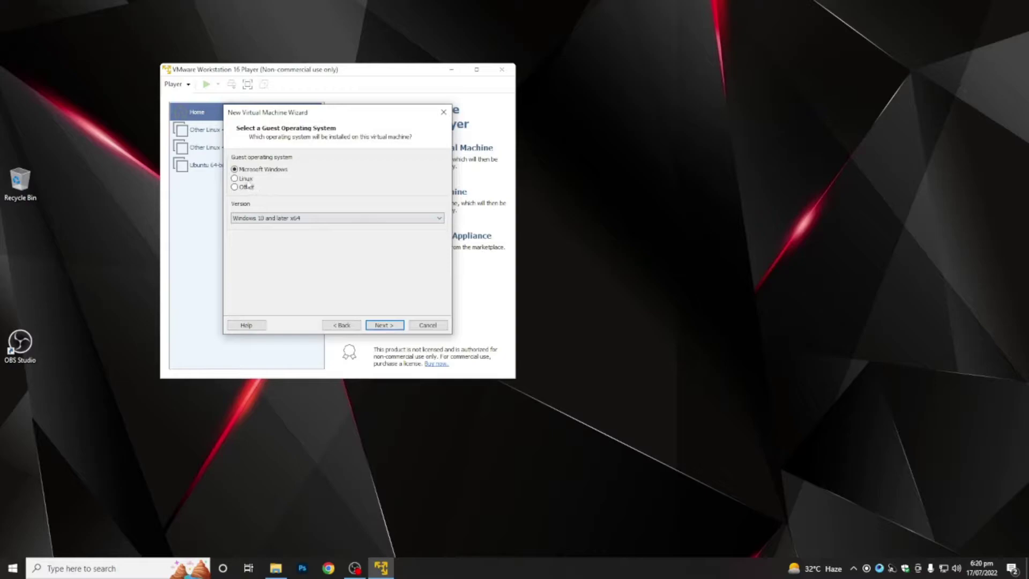
# Step: Choose Linux, version Other Linux 4.x kernel 64-bit, as the guest operating system
pyautogui.click(240, 179)
pyautogui.click(371, 218)
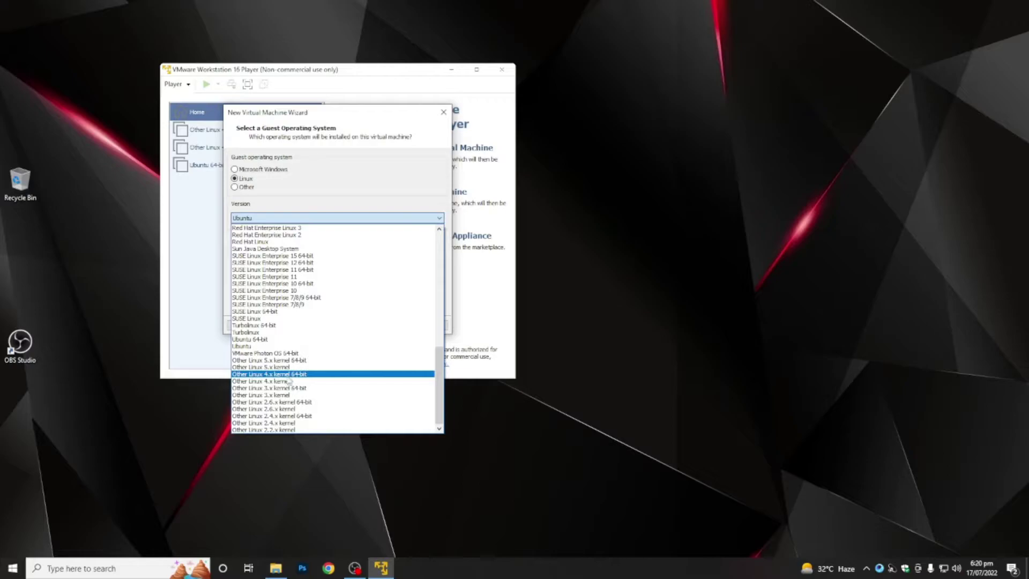
pyautogui.click(292, 374)
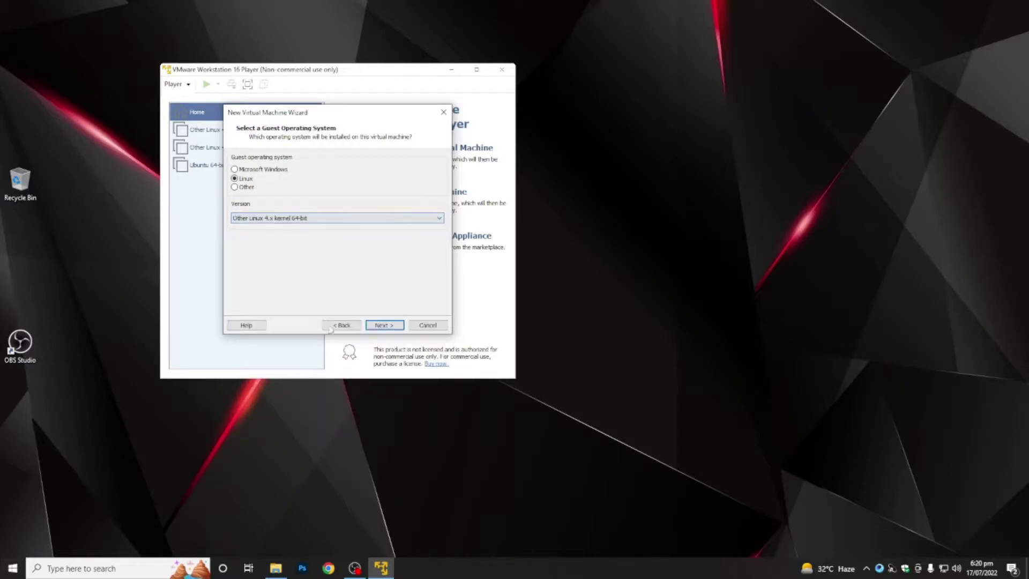
pyautogui.click(383, 325)
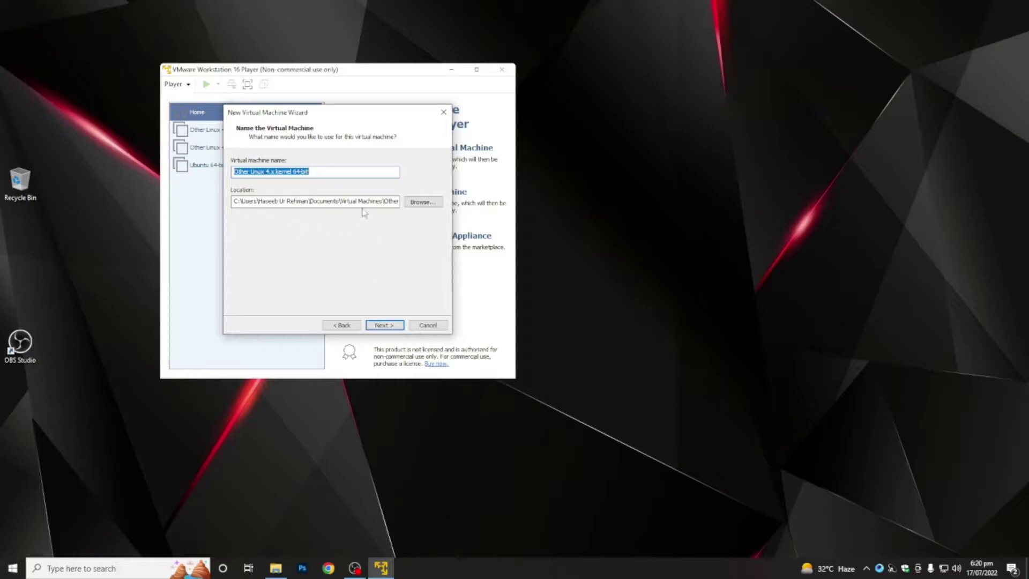
# Step: Store the virtual machine on Local Disk G:\ and advance to disk capacity
pyautogui.click(424, 202)
pyautogui.scroll(-2, 484, 307)
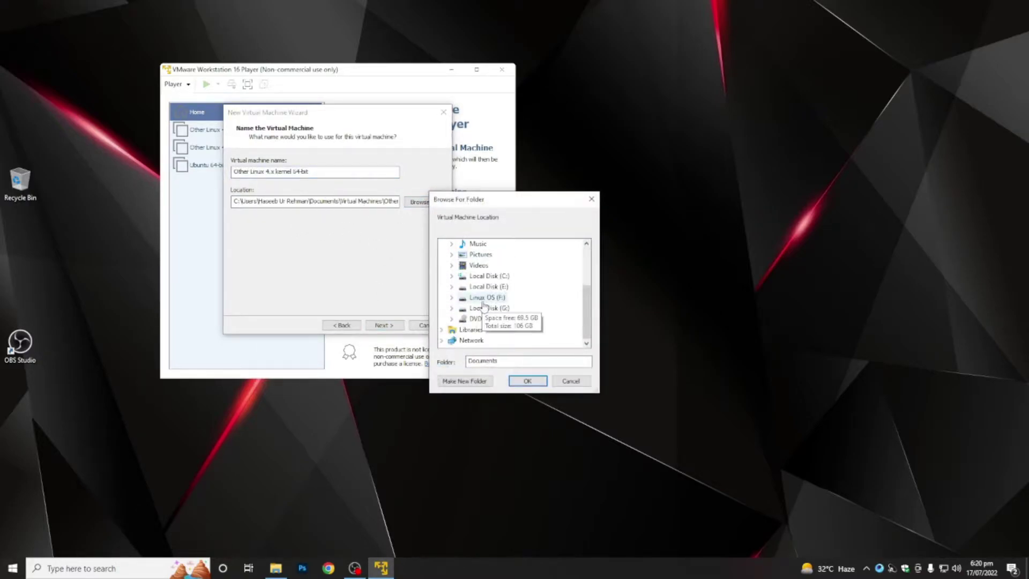
pyautogui.doubleClick(480, 308)
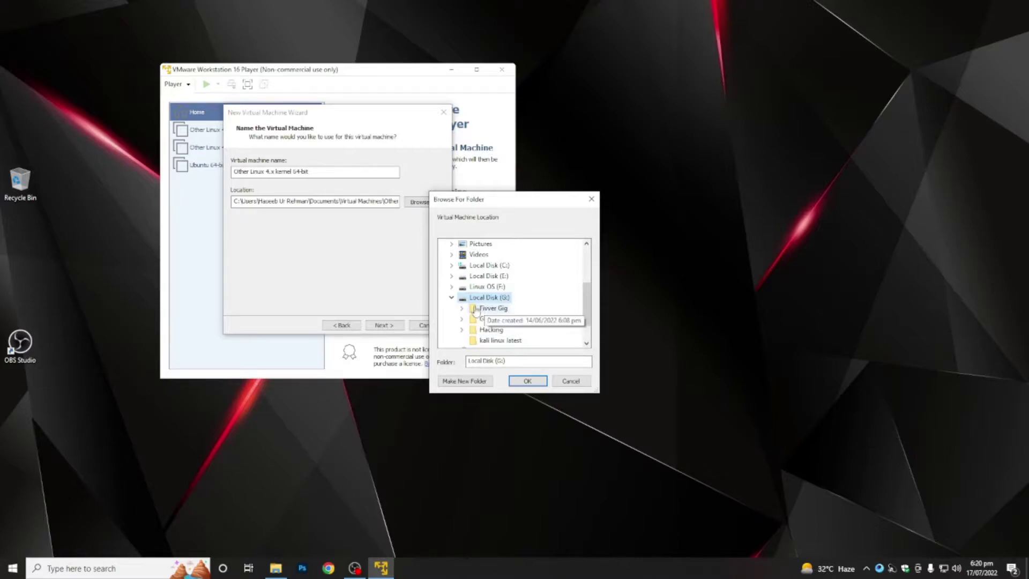
pyautogui.click(515, 381)
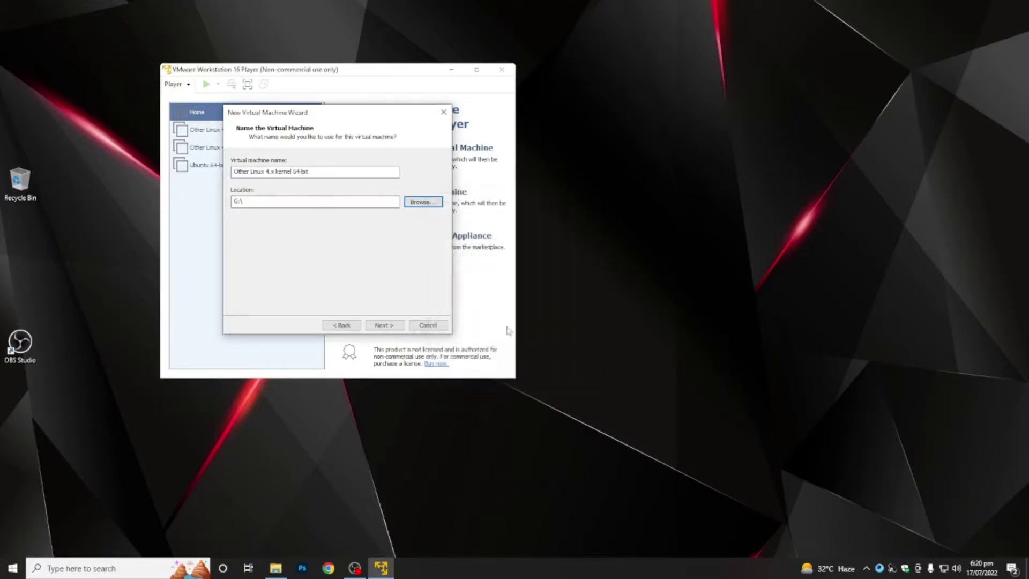
pyautogui.click(381, 325)
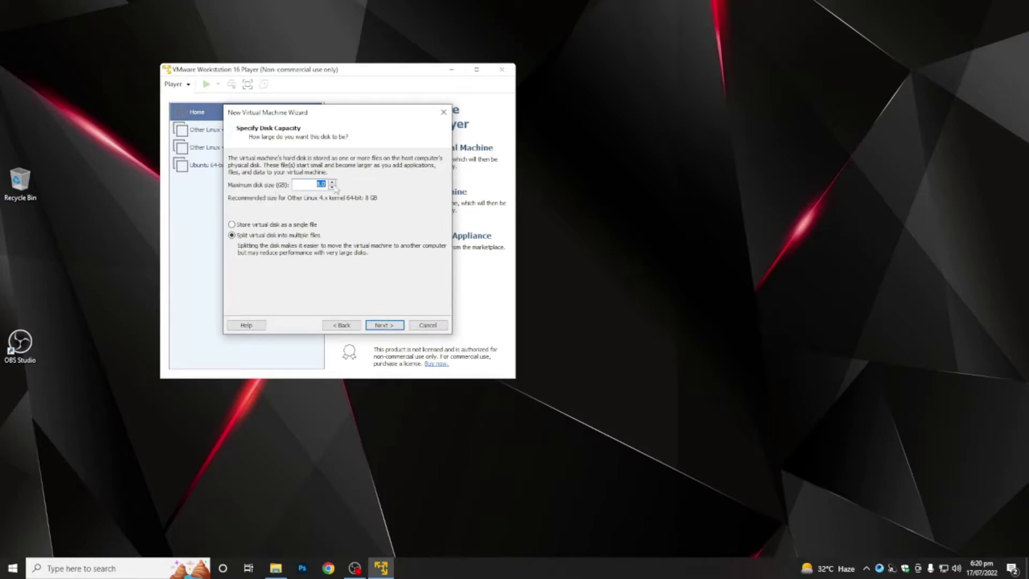
# Step: Set the maximum virtual disk size to 30 GB and proceed to the summary
pyautogui.click(332, 183)
pyautogui.click(332, 183)
pyautogui.click(331, 182)
pyautogui.click(385, 327)
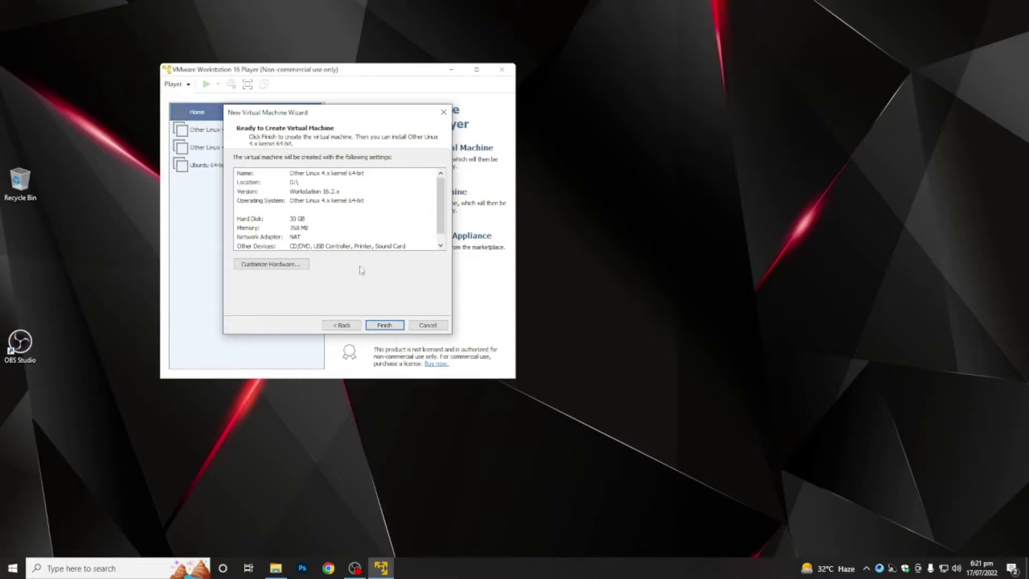
# Step: In Customize Hardware, raise the memory allocation and set the processor to 2 cores
pyautogui.click(274, 265)
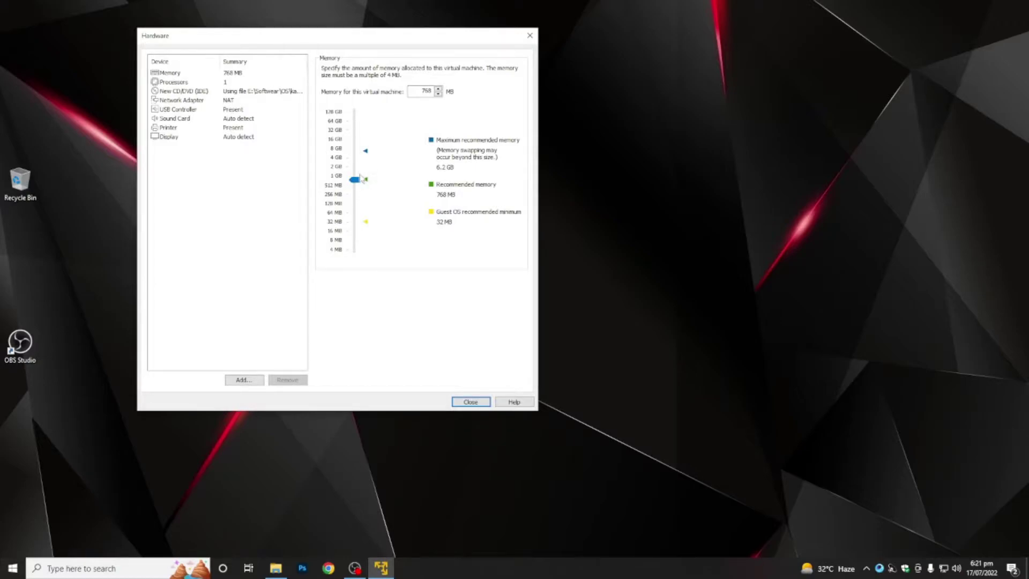
pyautogui.moveTo(362, 183); pyautogui.dragTo(367, 155)
pyautogui.click(187, 83)
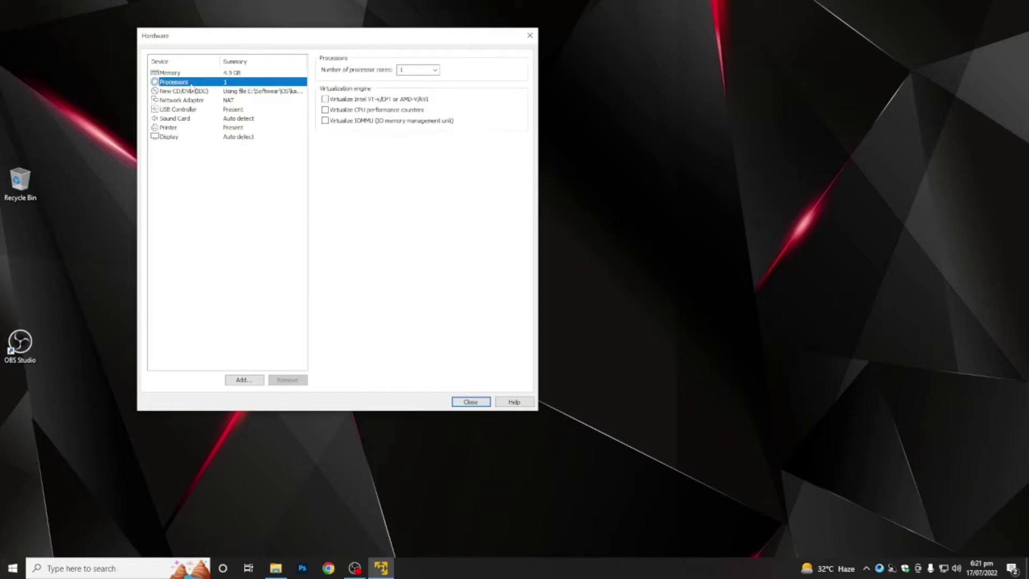
pyautogui.click(435, 70)
pyautogui.click(435, 69)
pyautogui.click(427, 71)
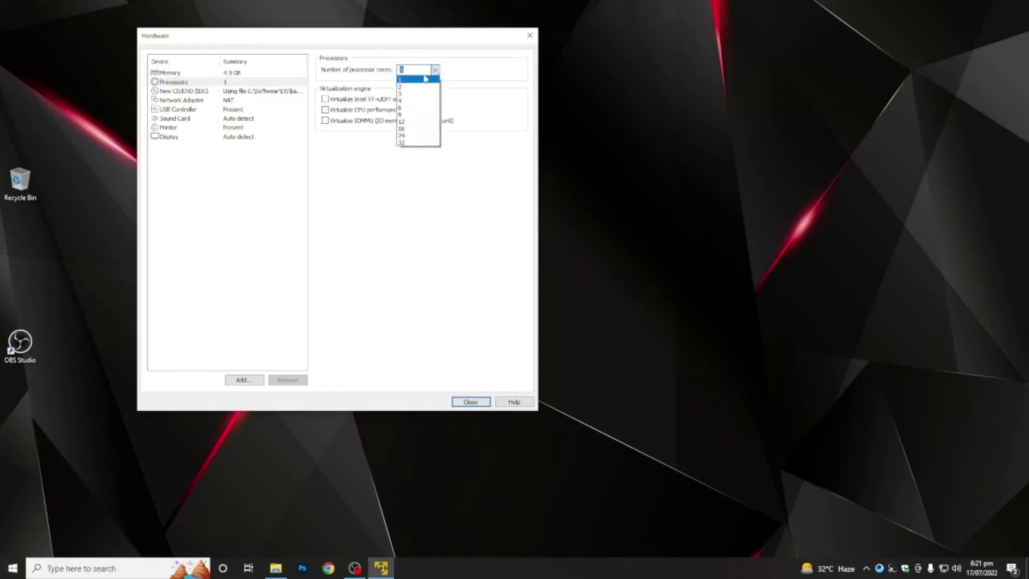
pyautogui.click(416, 87)
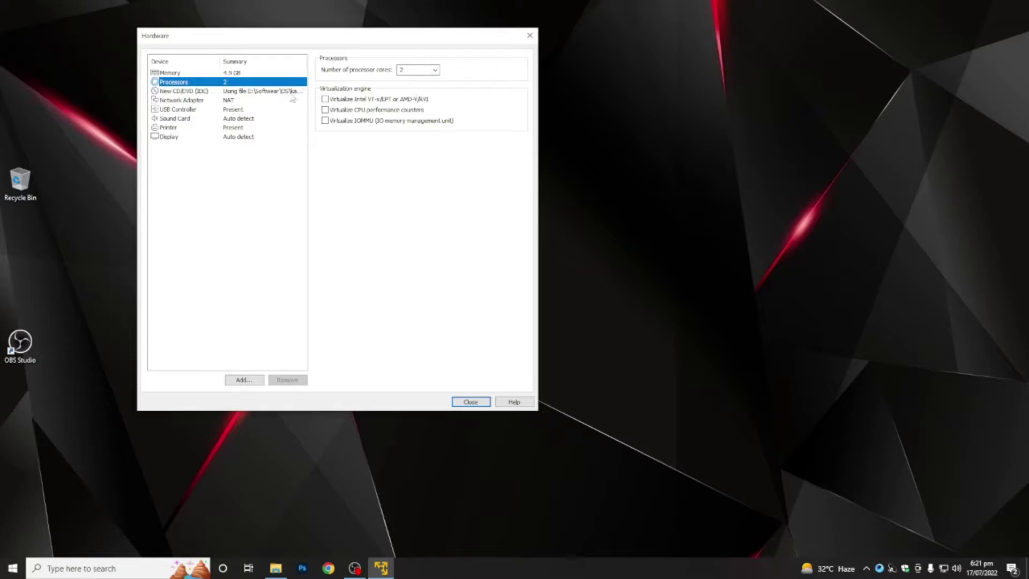
# Step: Check the CD/DVD ISO image setting and switch the network adapter to Bridged
pyautogui.click(194, 91)
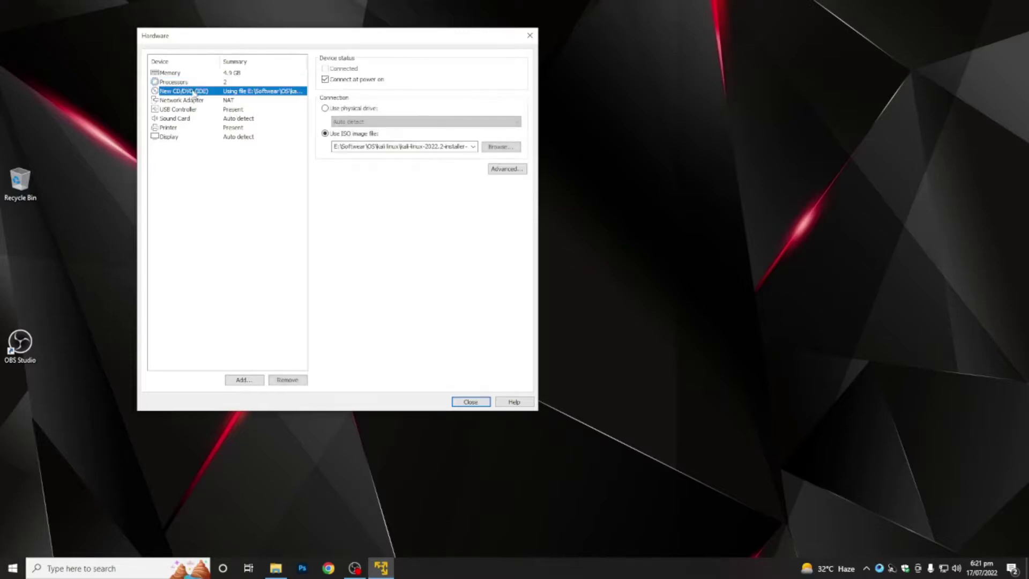
pyautogui.click(214, 100)
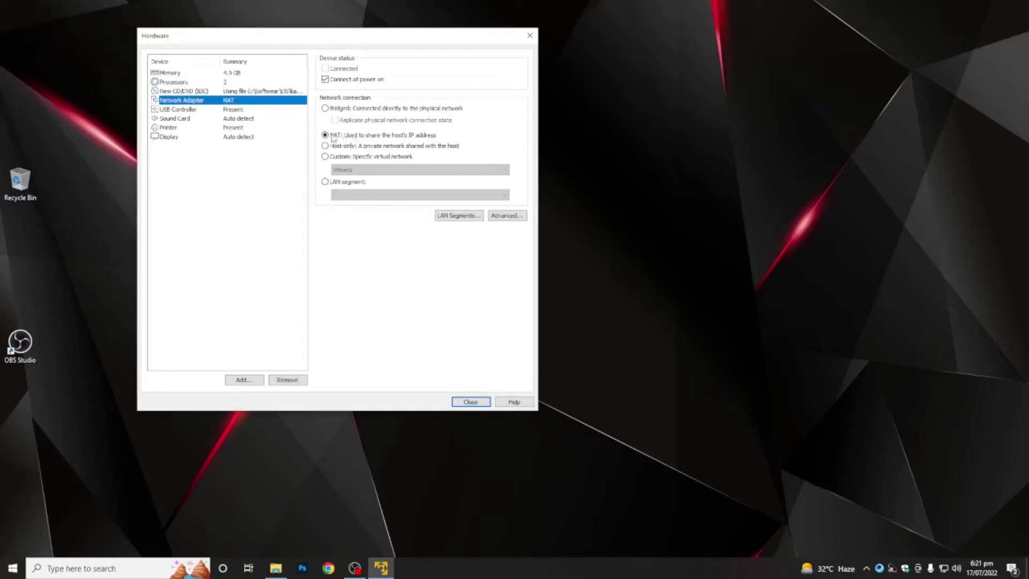
pyautogui.click(352, 110)
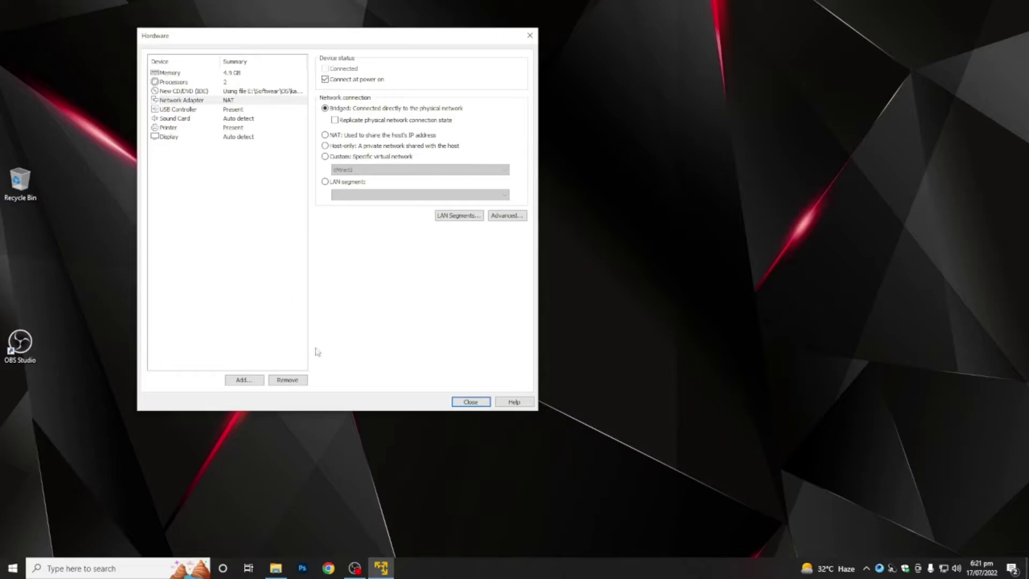
pyautogui.click(469, 401)
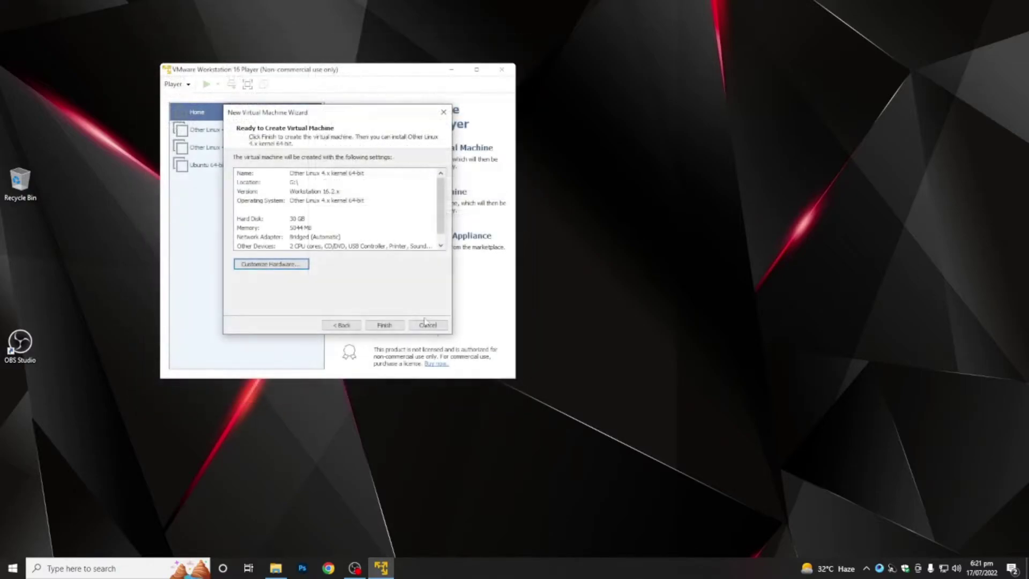
# Step: Finish creating the VM and power it on to the Kali installer boot menu
pyautogui.click(382, 326)
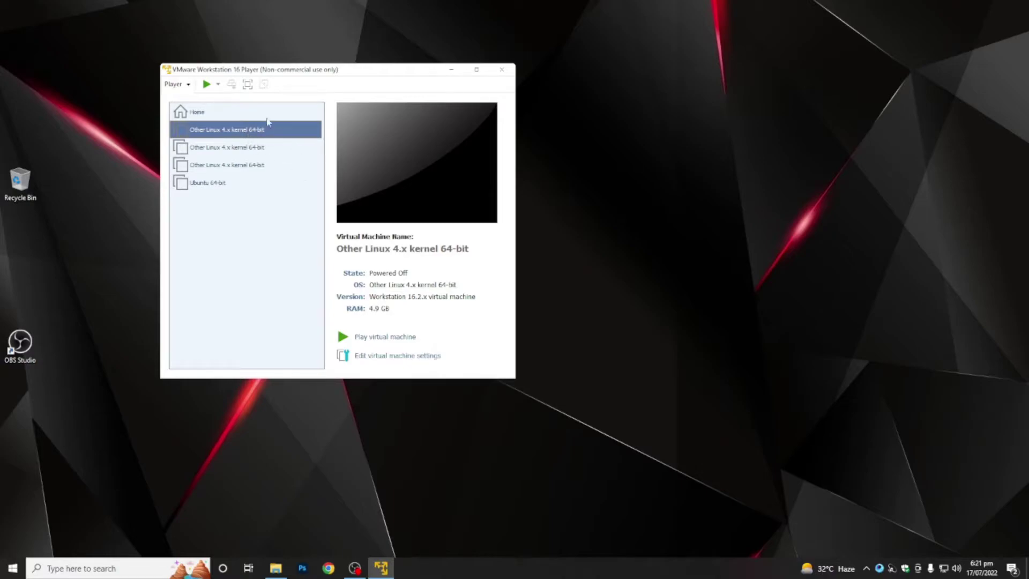
pyautogui.click(204, 84)
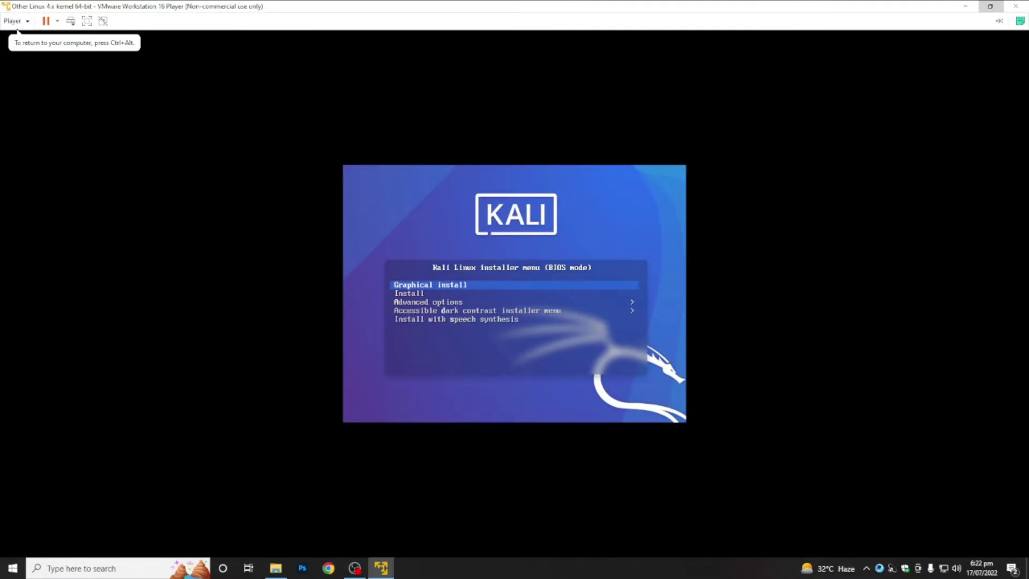
# Step: Start Graphical install in English and pick other > Asia for the location
pyautogui.press('Return')
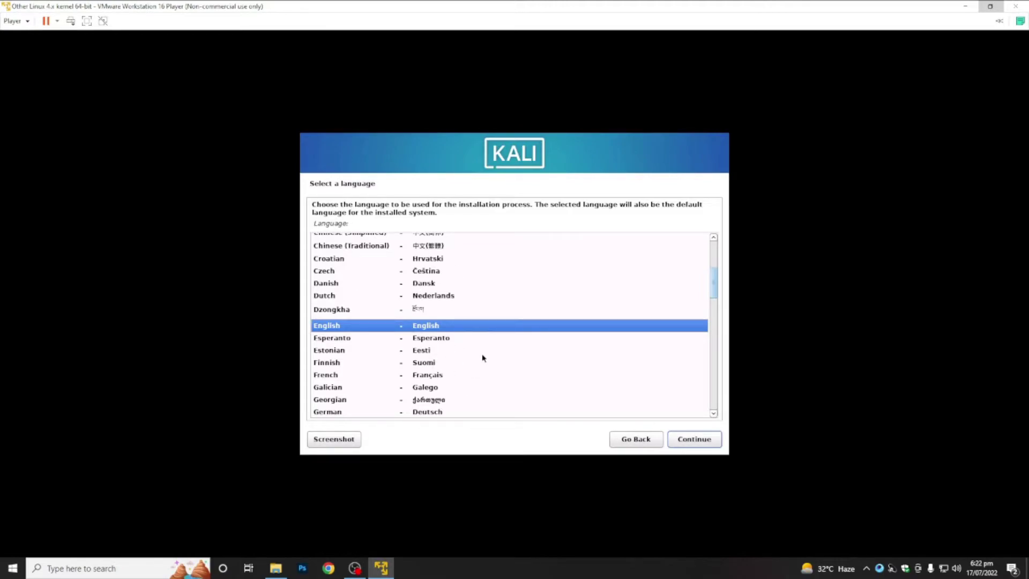
pyautogui.press('Return')
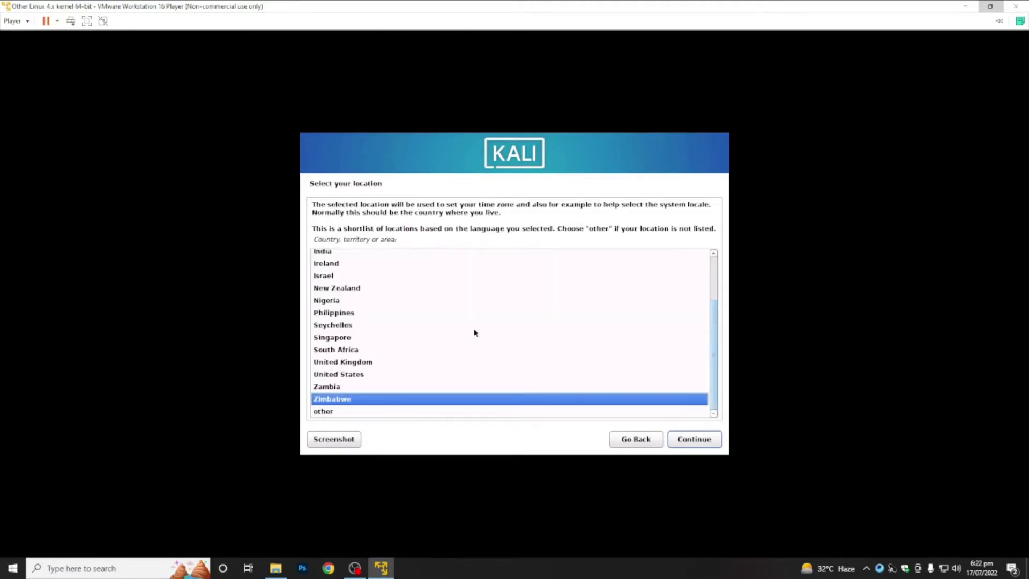
pyautogui.press('Down')
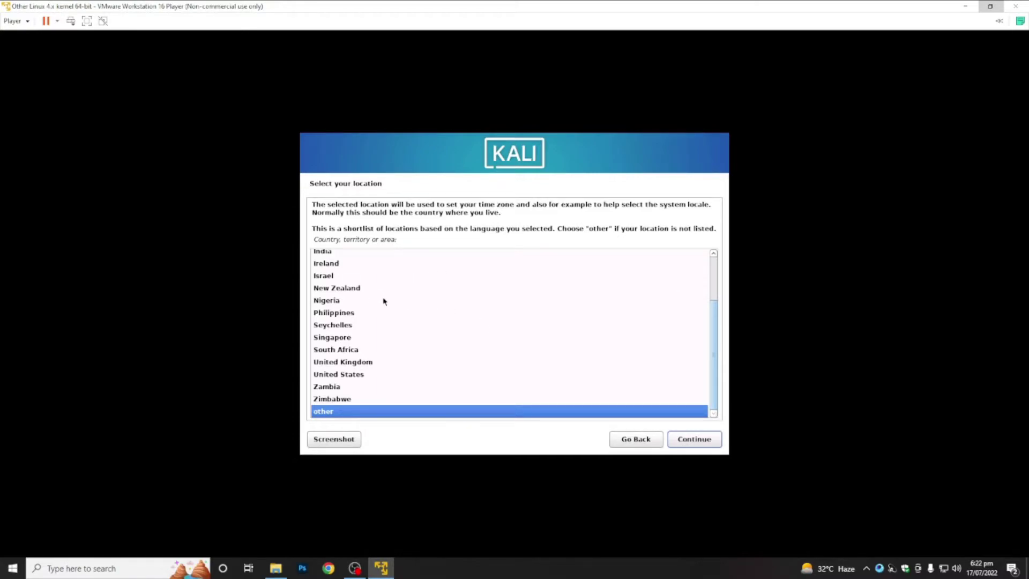
pyautogui.press('Return')
pyautogui.press('Down')
pyautogui.press('Down')
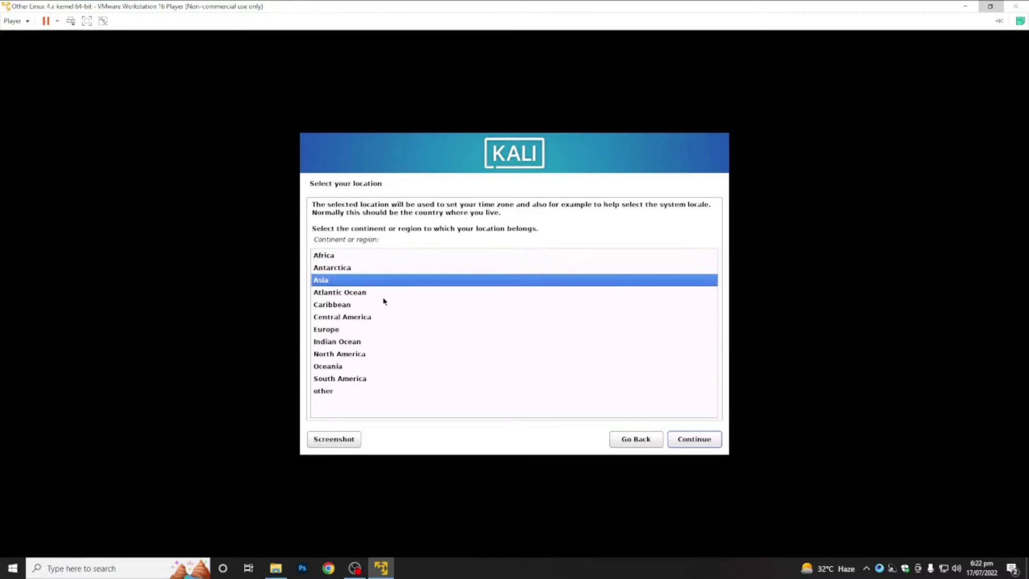
pyautogui.press('Return')
# Step: Select Pakistan, the United States locale, and the American English keyboard
pyautogui.write('p')
pyautogui.press('Return')
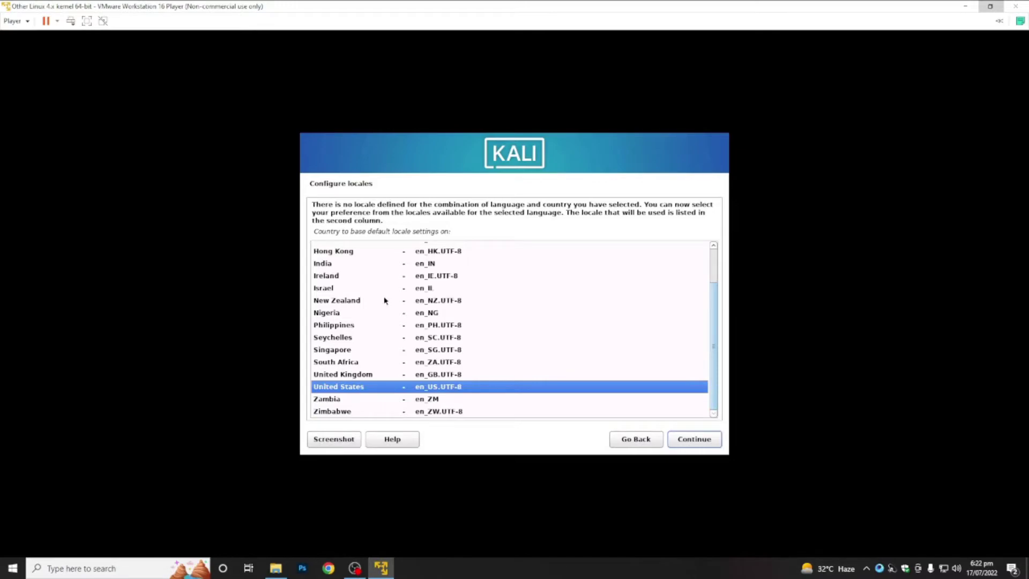
pyautogui.press('Return')
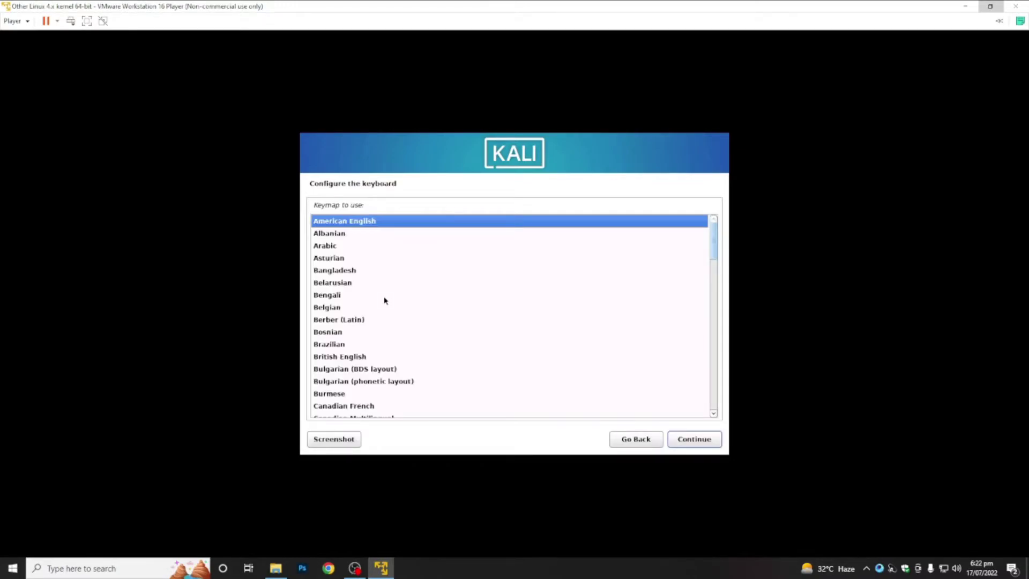
pyautogui.press('Return')
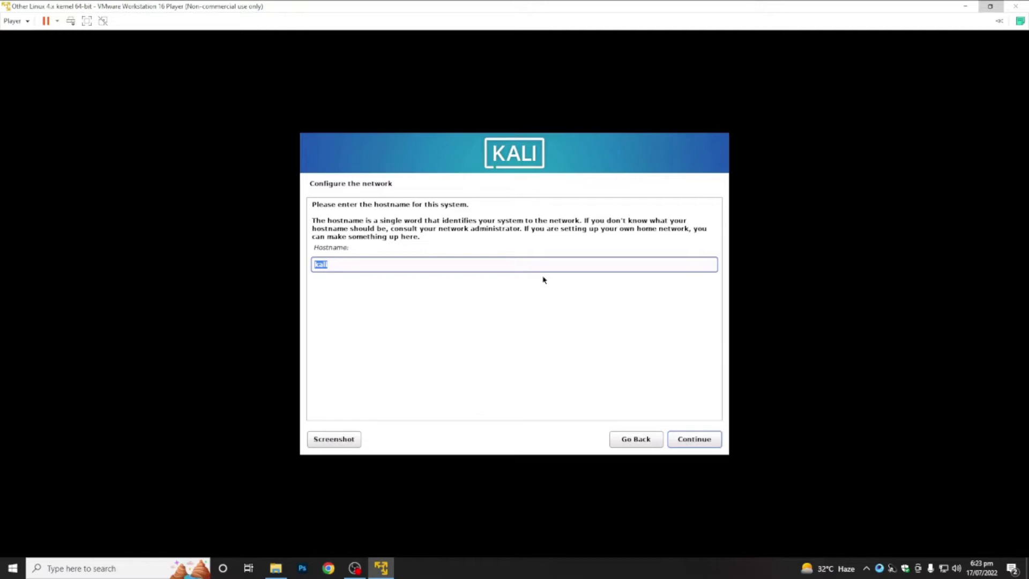
# Step: Enter FK as the hostname and leave the domain name empty
pyautogui.write('FK')
pyautogui.press('Return')
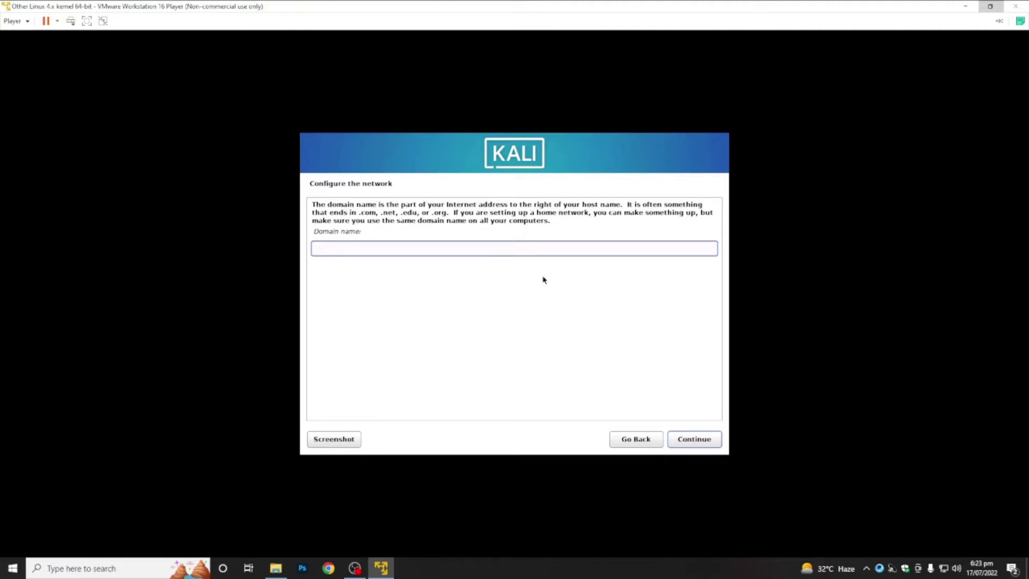
pyautogui.press('Return')
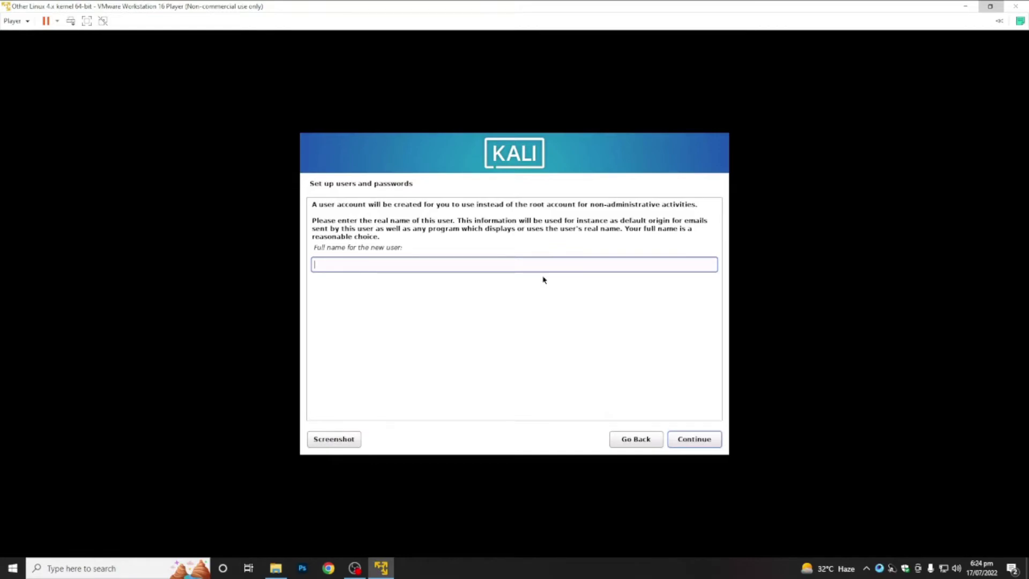
# Step: Enter the user's full name, accept the suggested username, and set the password twice
pyautogui.press('Return')
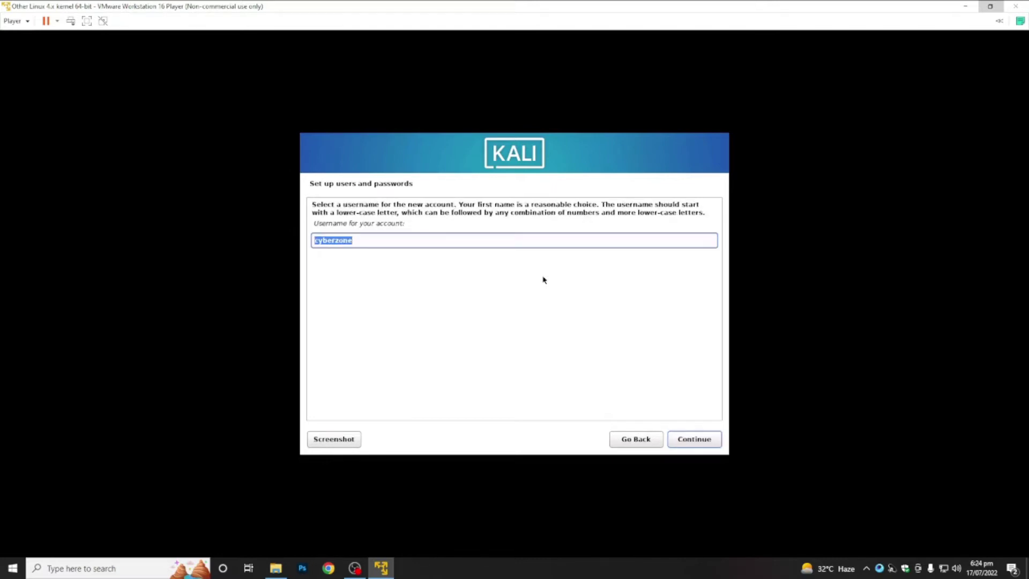
pyautogui.press('Return')
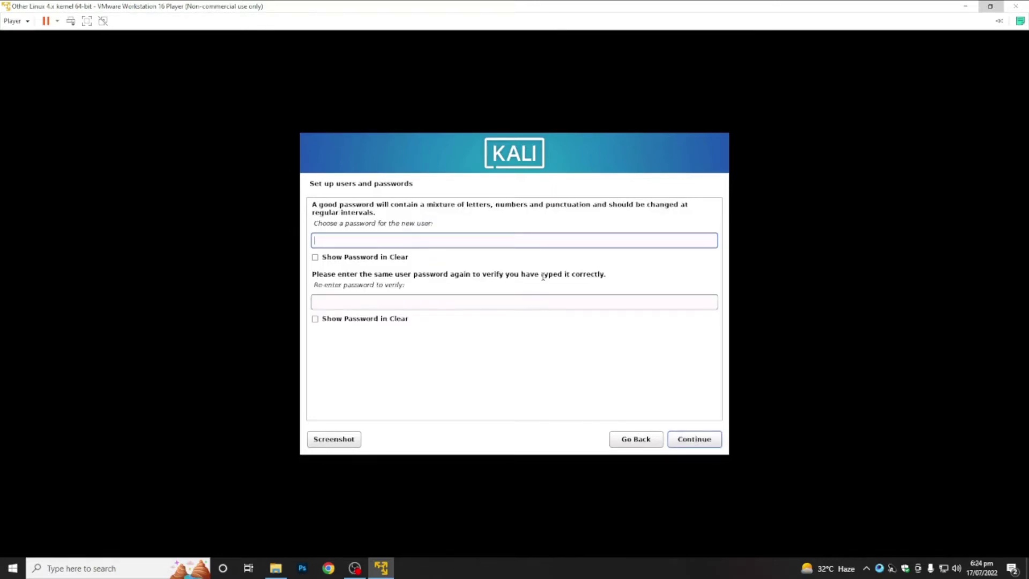
pyautogui.click(534, 301)
pyautogui.write('kali')
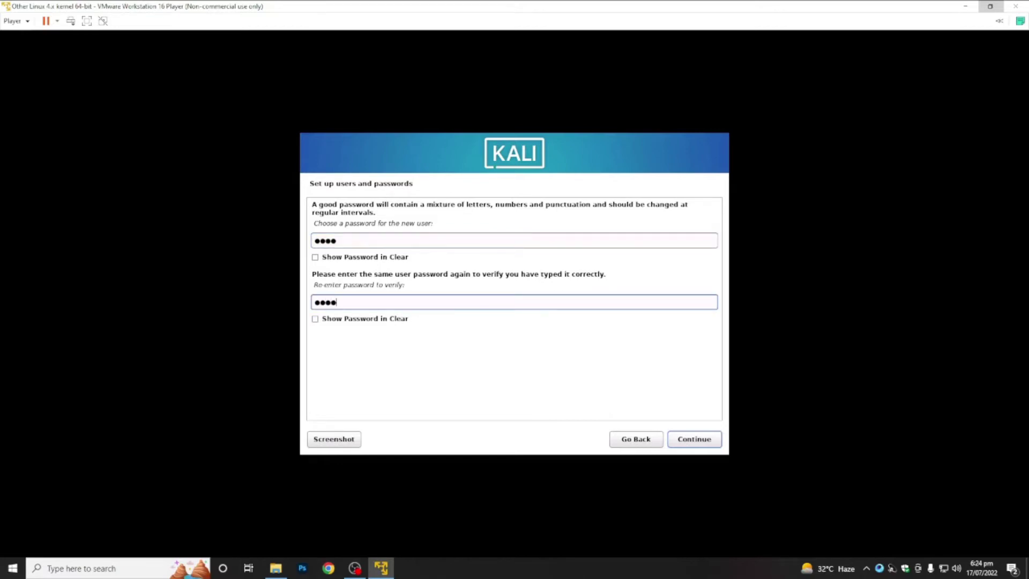
pyautogui.click(695, 439)
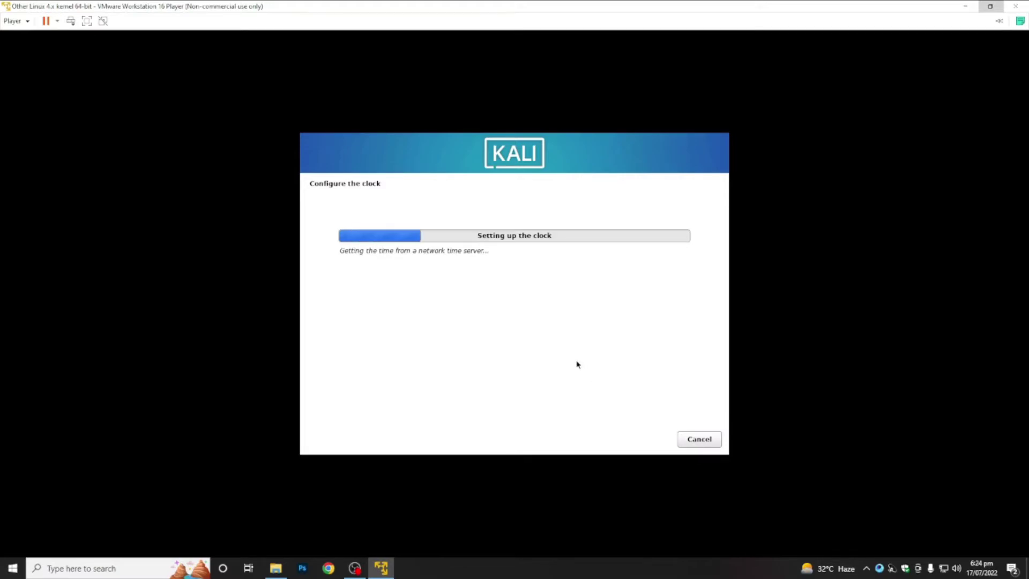
# Step: Restore and re-maximize the player window, release the mouse, and postpone the VMware Tools reminder
pyautogui.doubleClick(600, 3)
pyautogui.doubleClick(596, 21)
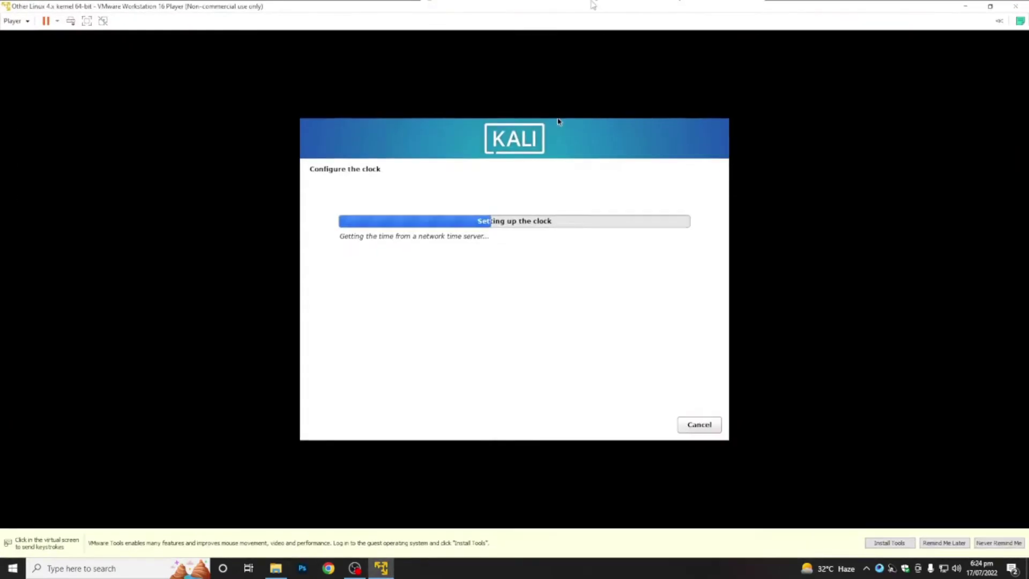
pyautogui.click(478, 223)
pyautogui.hotkey('ctrl', 'alt')
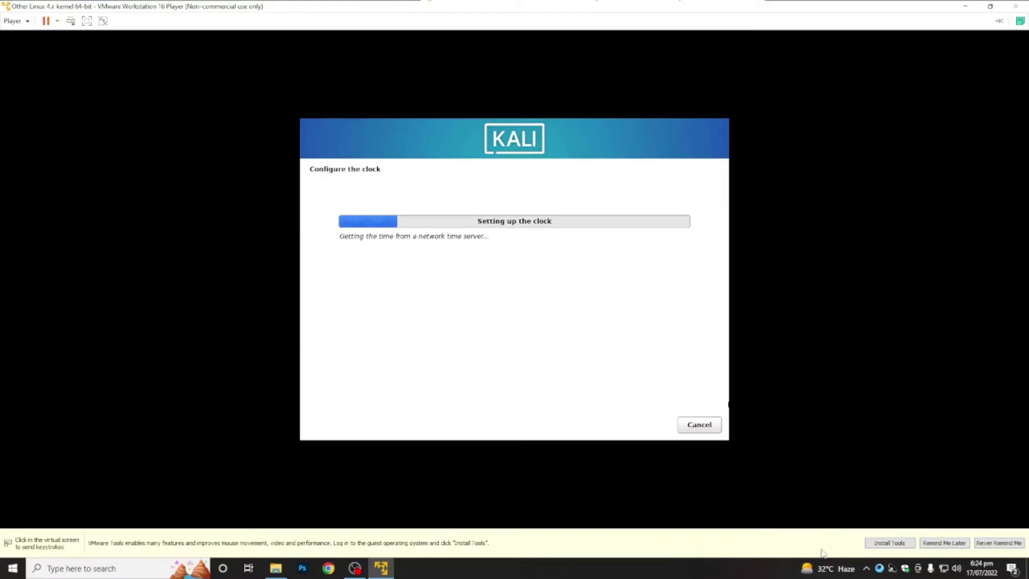
pyautogui.click(945, 544)
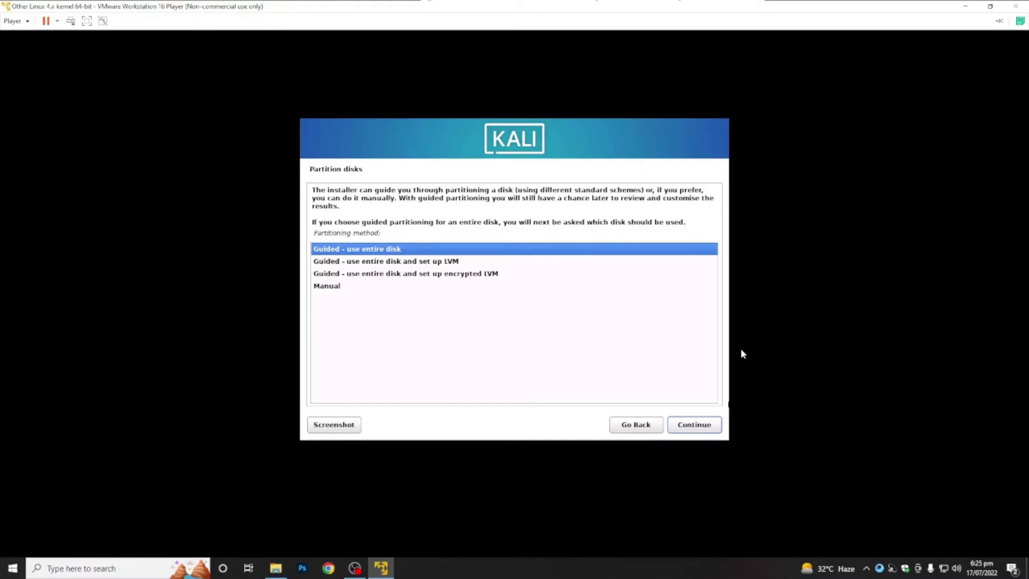
# Step: Guided-partition the entire 32.2 GB SCSI3 disk with all files in one partition, and write the changes
pyautogui.press('Return')
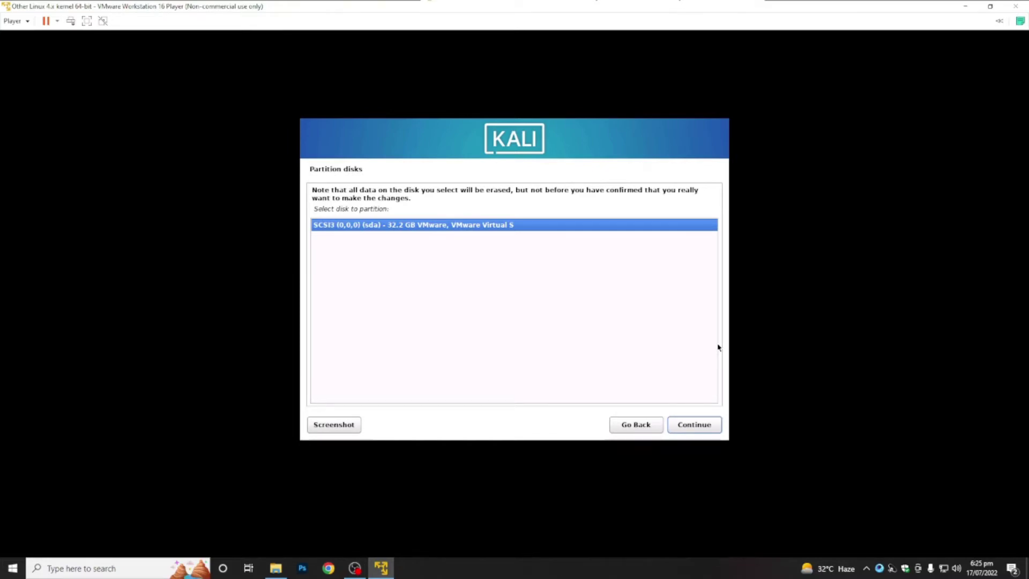
pyautogui.press('Return')
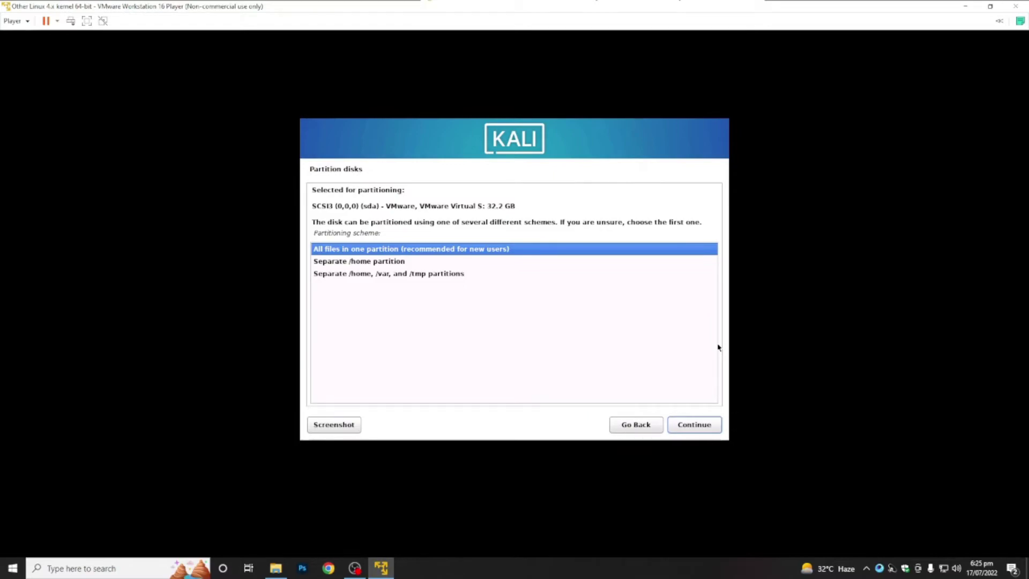
pyautogui.press('Return')
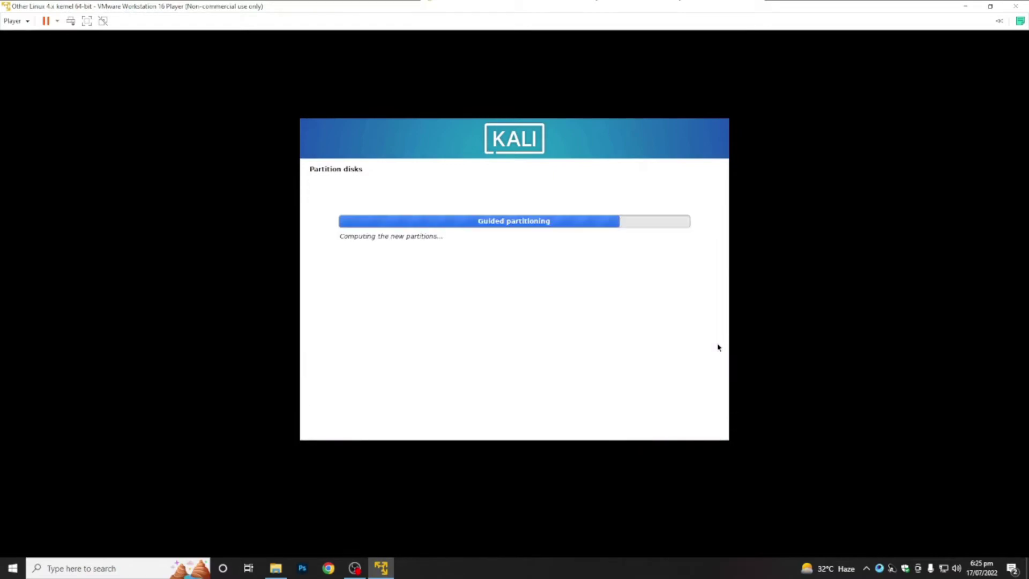
pyautogui.press('Return')
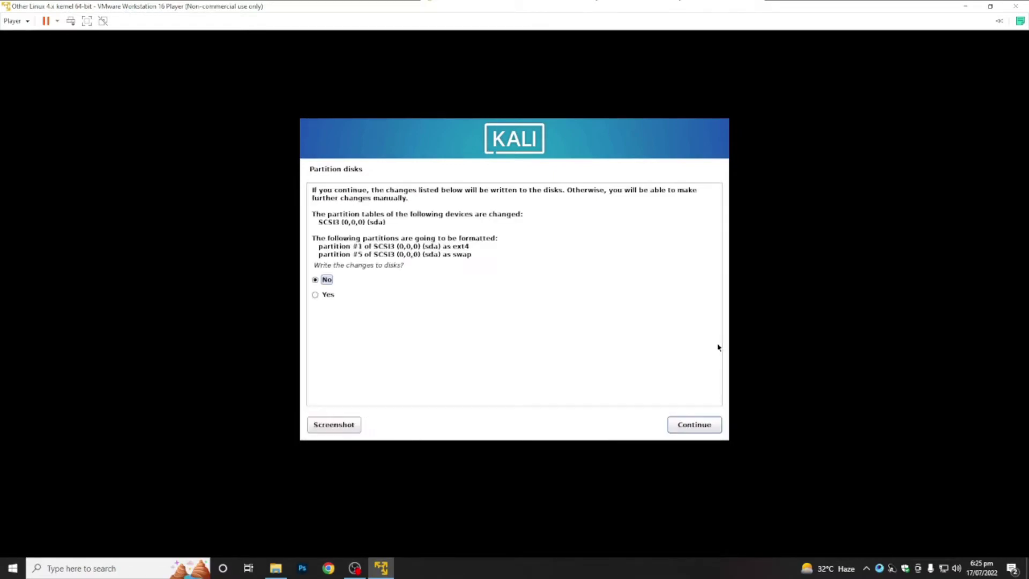
pyautogui.press('Down')
pyautogui.press('Return')
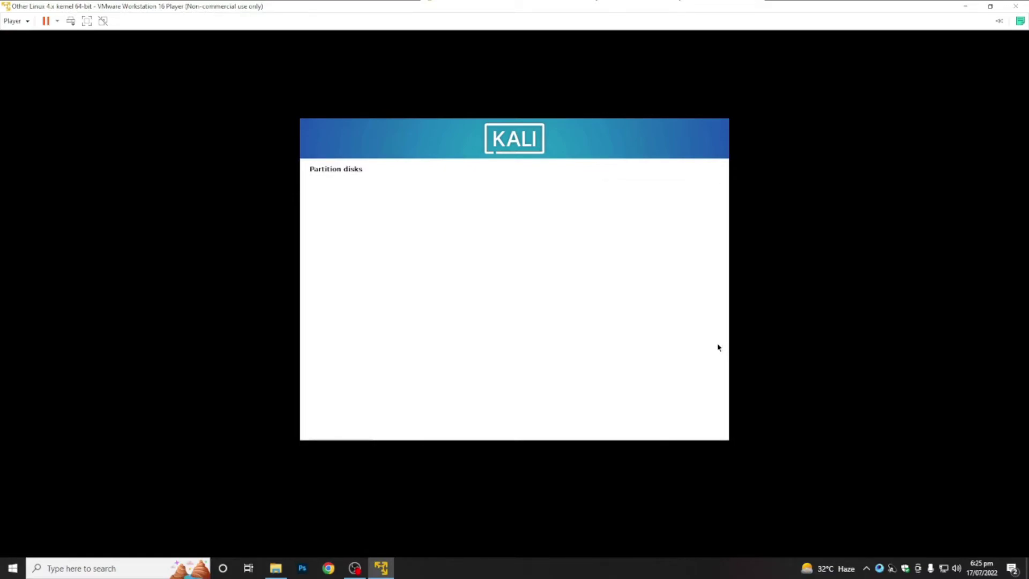
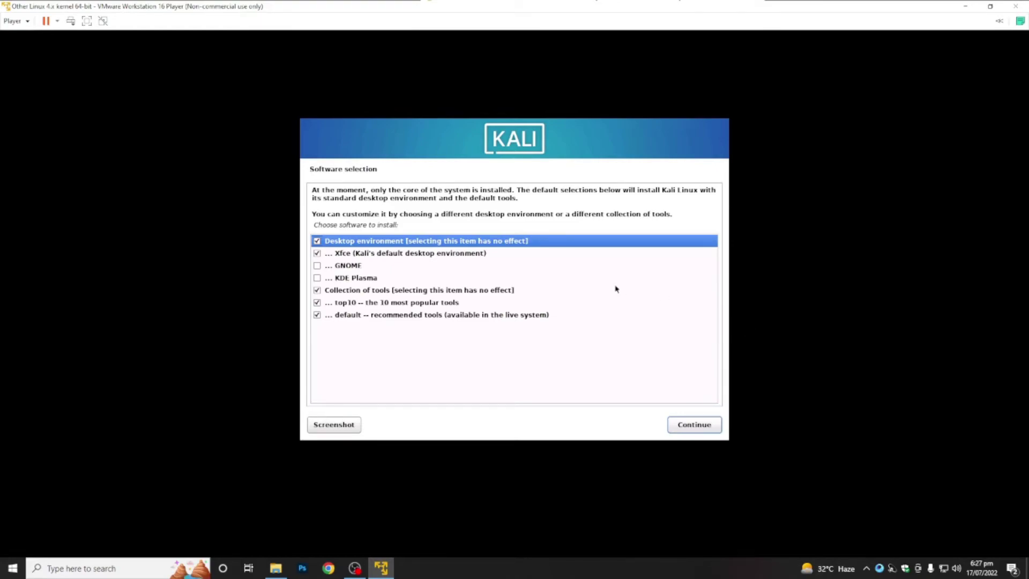
# Step: Replace Xfce with GNOME in Software selection and start installing the selected software
pyautogui.click(318, 255)
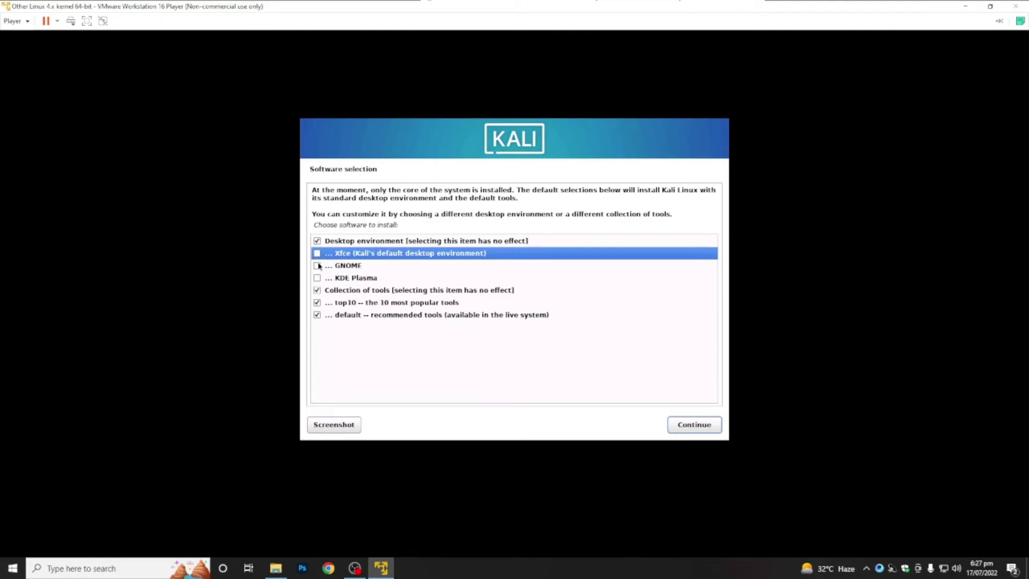
pyautogui.click(318, 267)
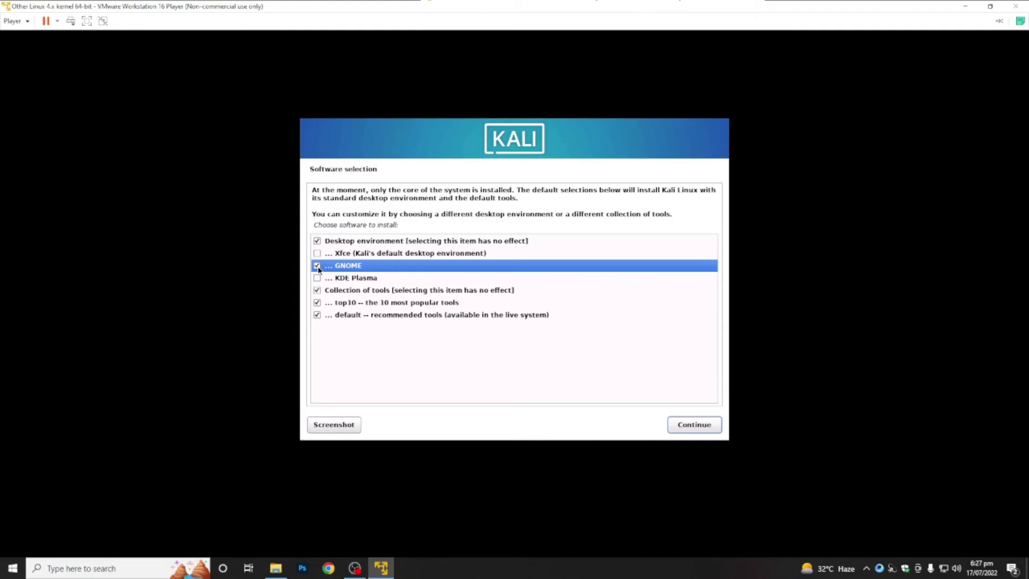
pyautogui.click(687, 431)
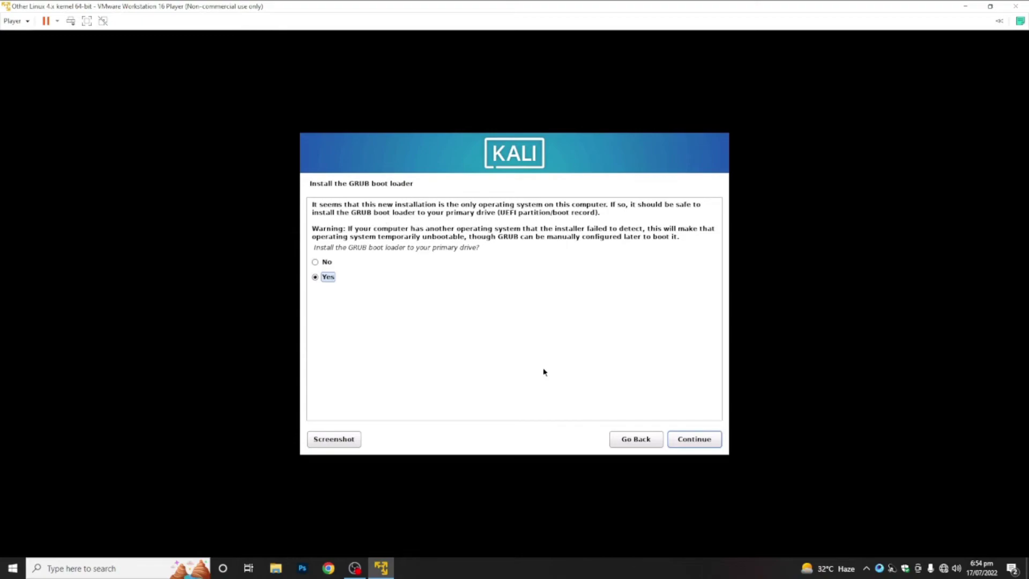
# Step: Accept installing GRUB and put the boot loader on /dev/sda
pyautogui.press('Return')
pyautogui.press('Down')
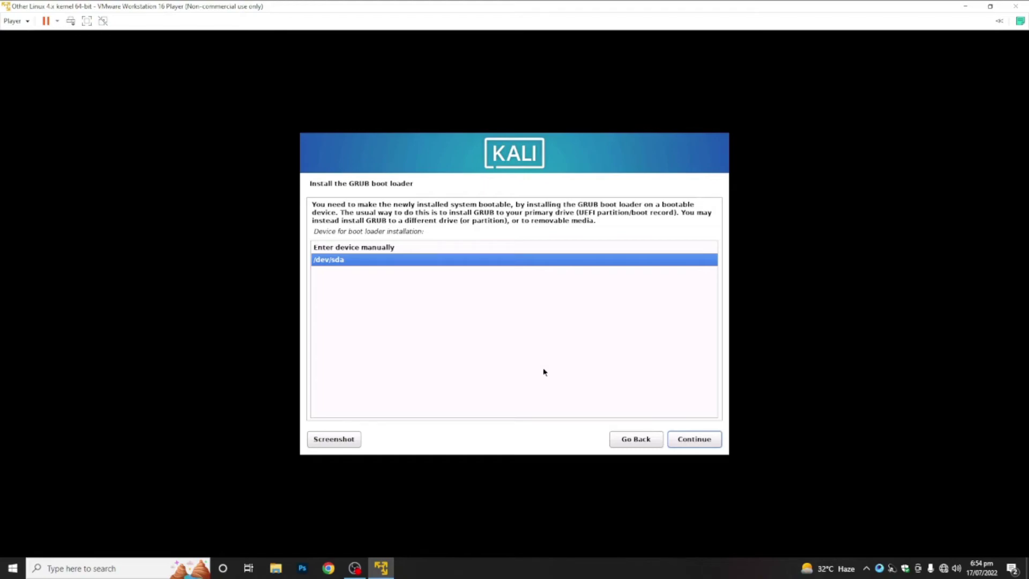
pyautogui.press('Return')
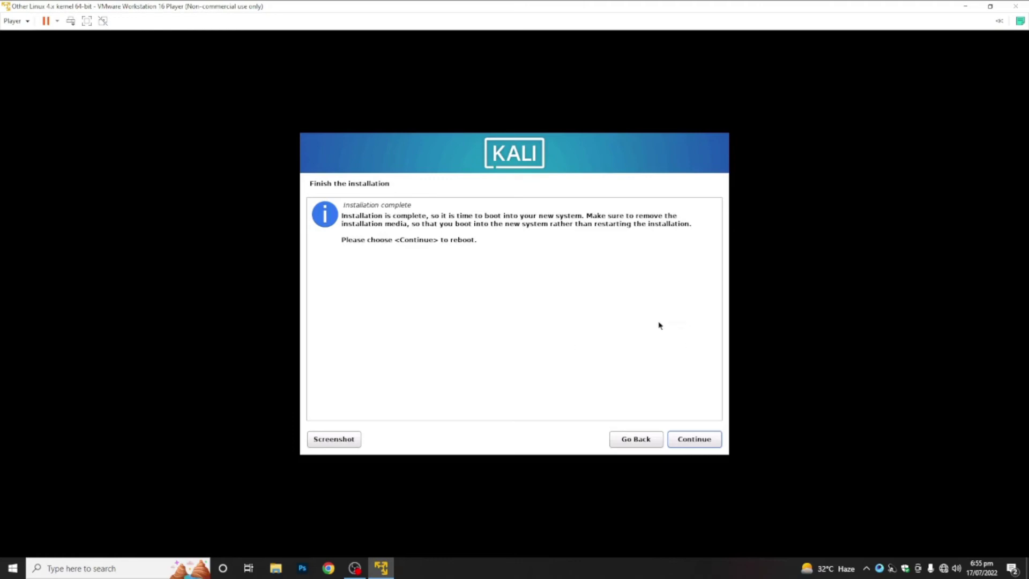
# Step: Reboot from the completed installer and boot Kali GNU/Linux straight from the GRUB menu
pyautogui.click(693, 442)
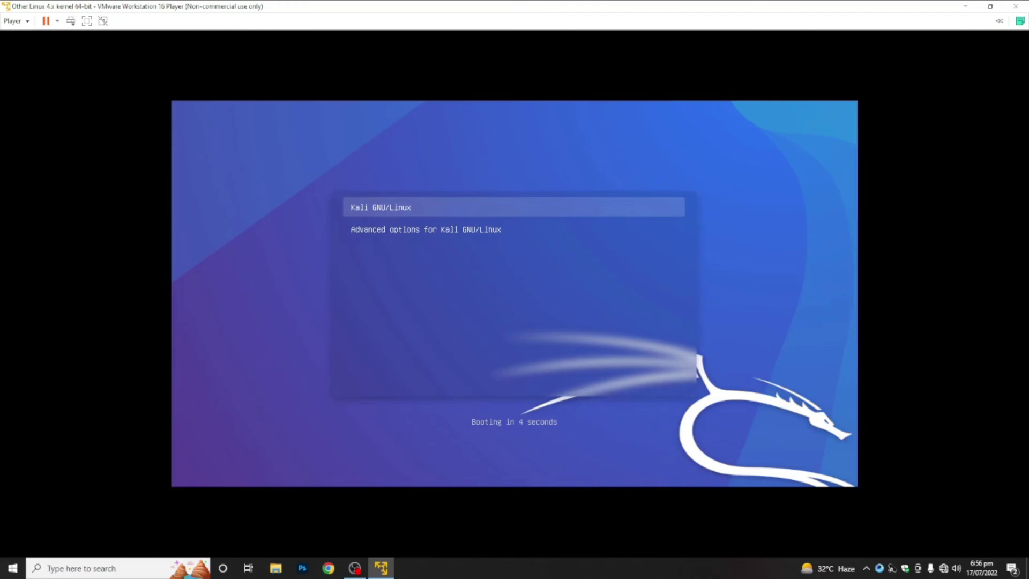
pyautogui.press('Return')
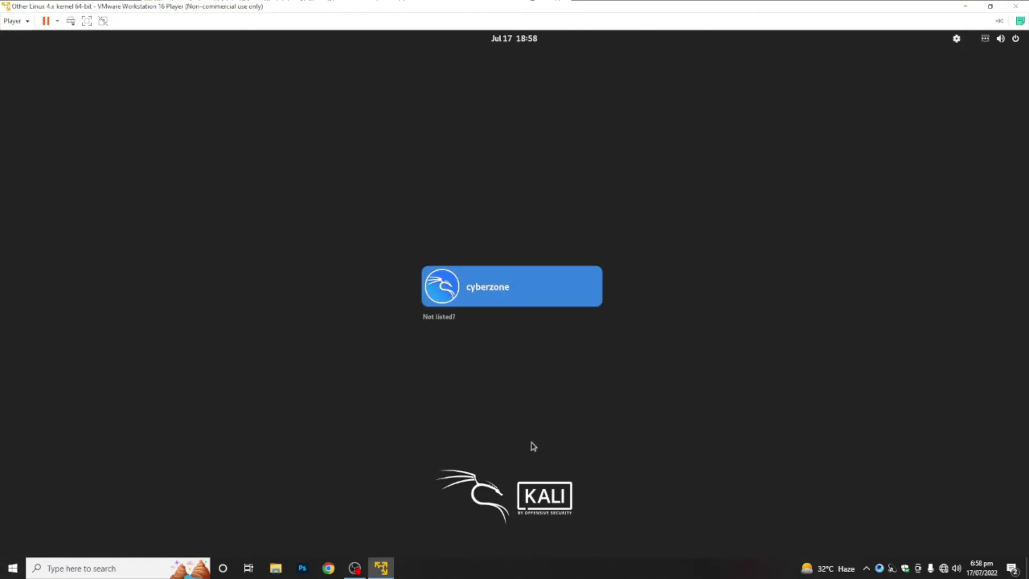
# Step: Select the user account on the login screen and sign in with the account password
pyautogui.click(499, 298)
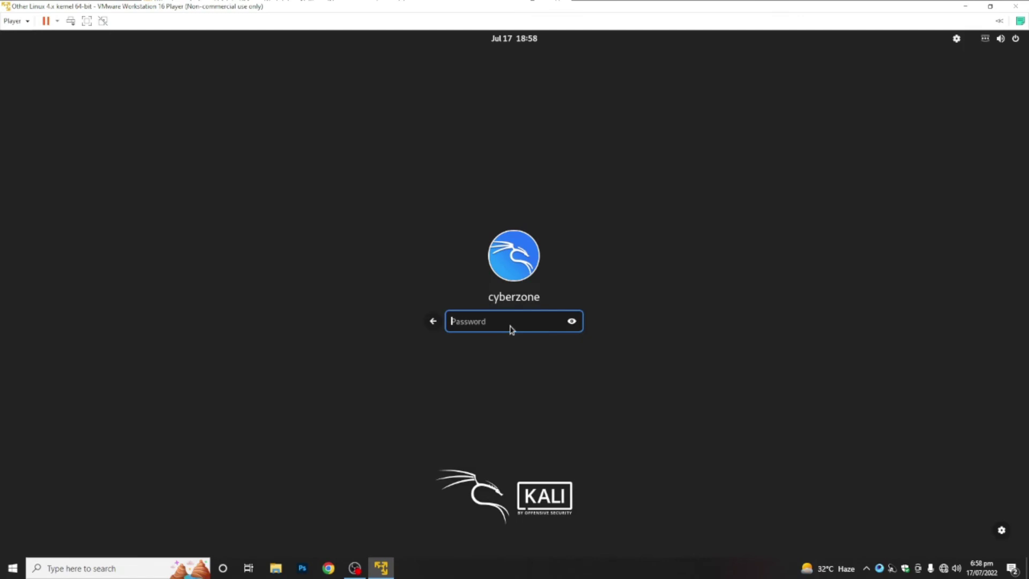
pyautogui.write('kali')
pyautogui.press('Return')
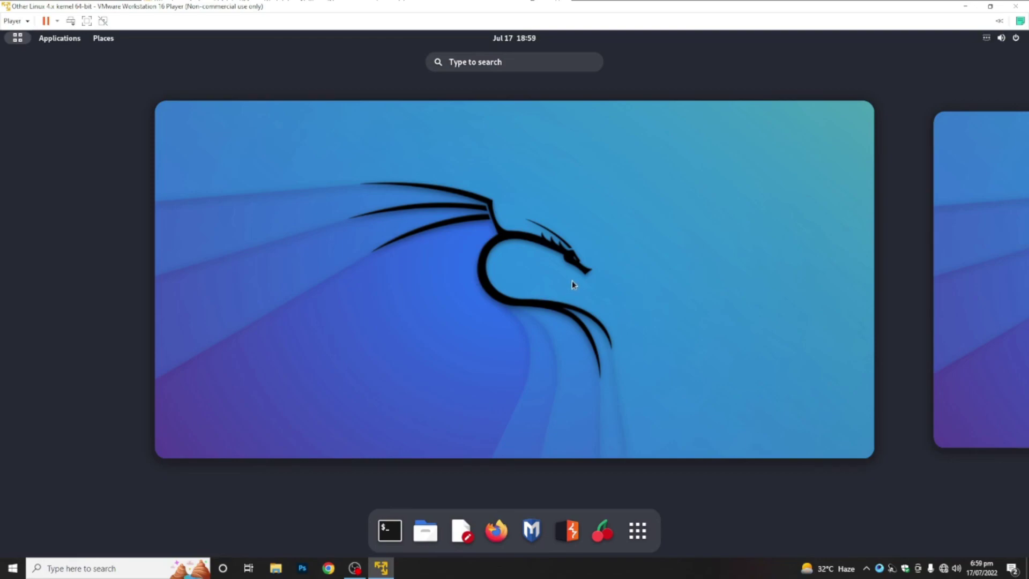
# Step: Leave the overview for the desktop, then open and close the installed applications grid
pyautogui.click(358, 285)
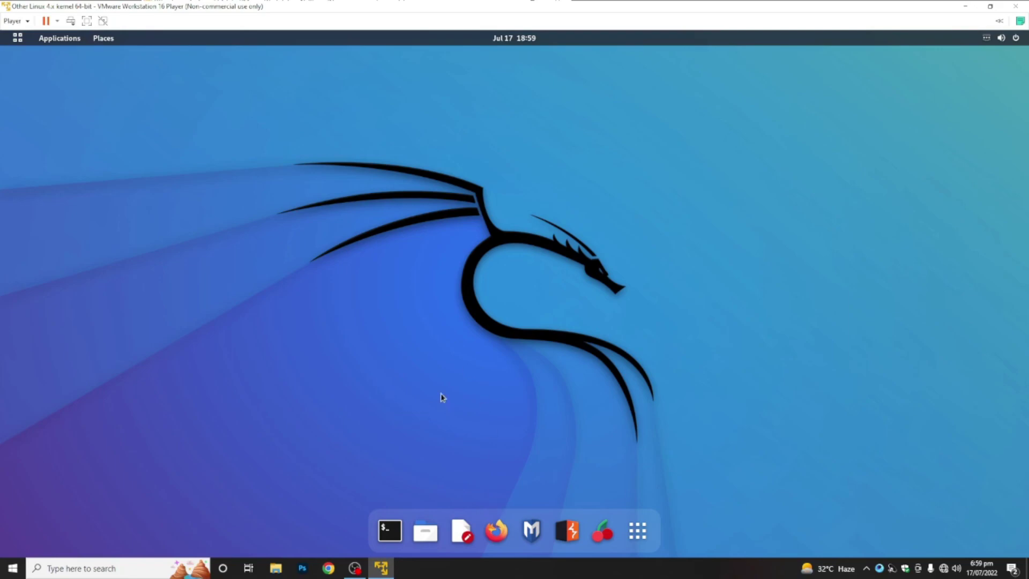
pyautogui.click(637, 530)
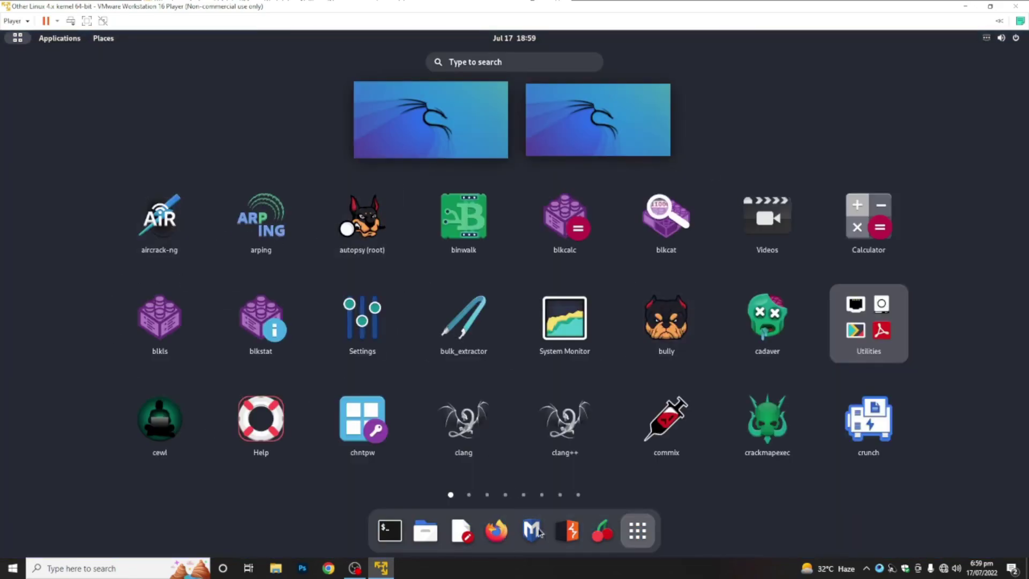
pyautogui.click(642, 530)
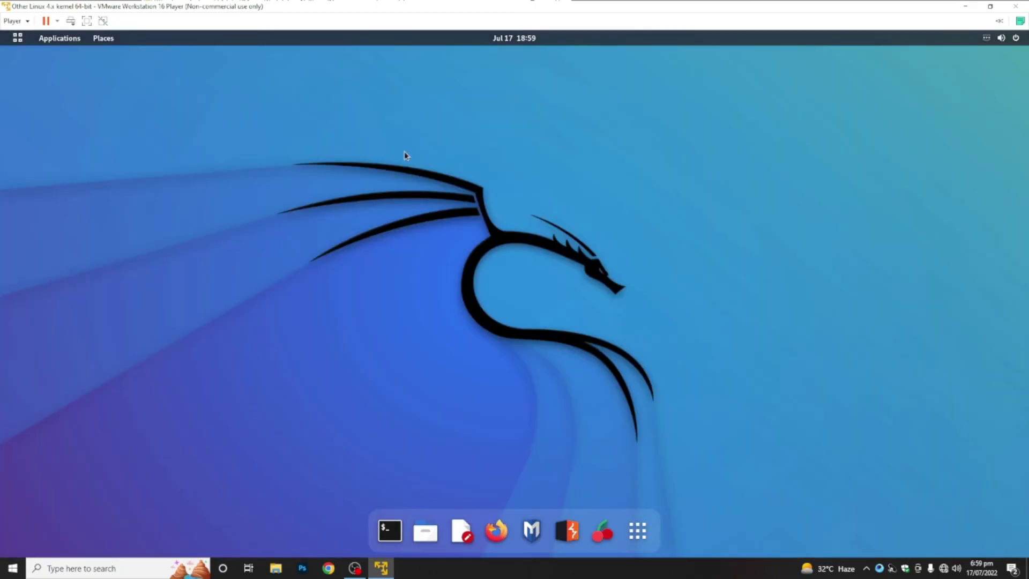